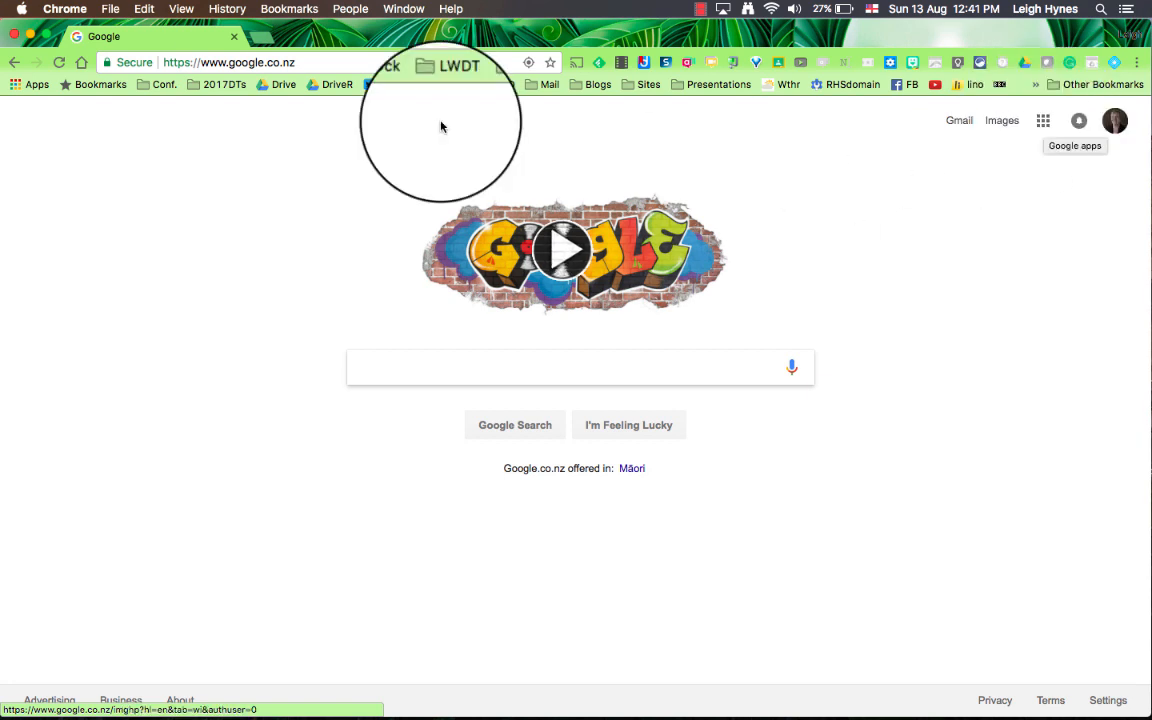
# Step: Load the existing Google Sites site from the copied address, go to the Sites home page and create a new blank site
pyautogui.click(380, 63)
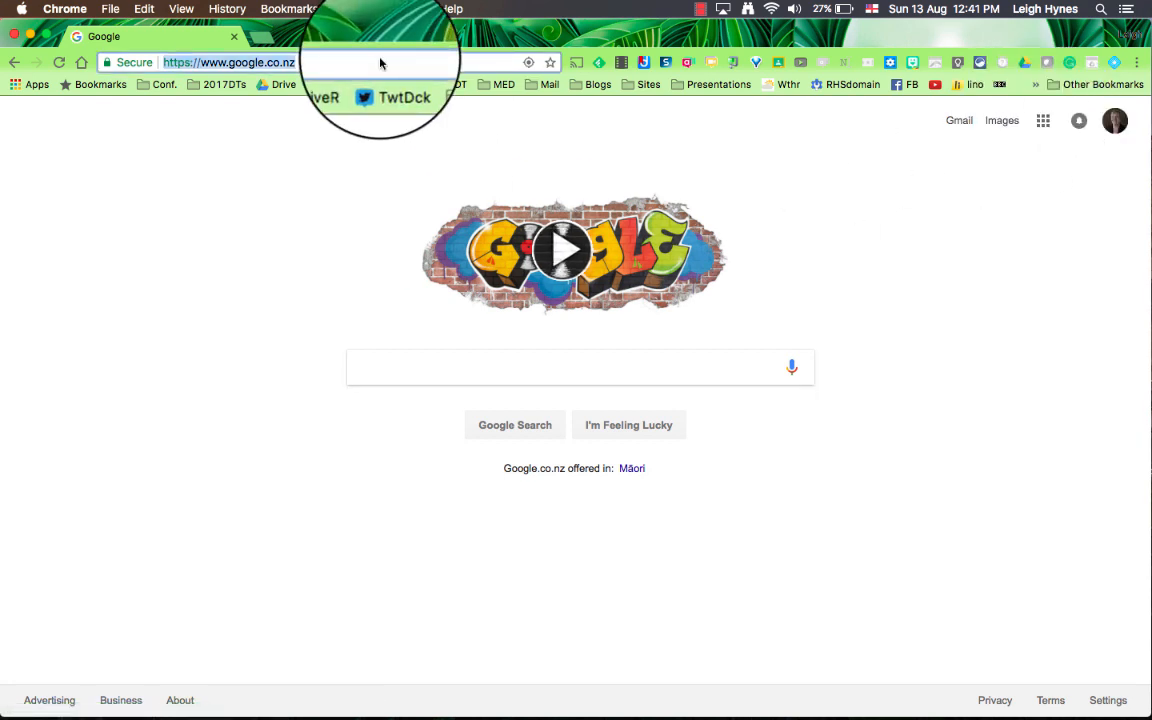
pyautogui.press('super+v')
pyautogui.press('Return')
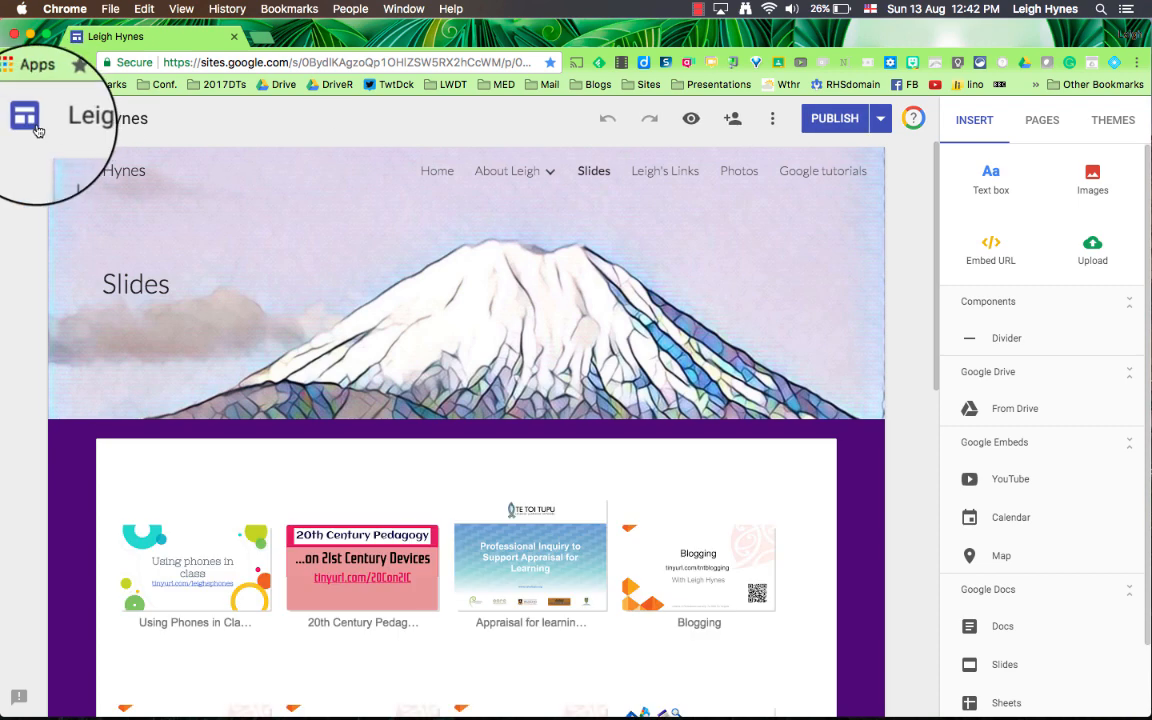
pyautogui.click(28, 118)
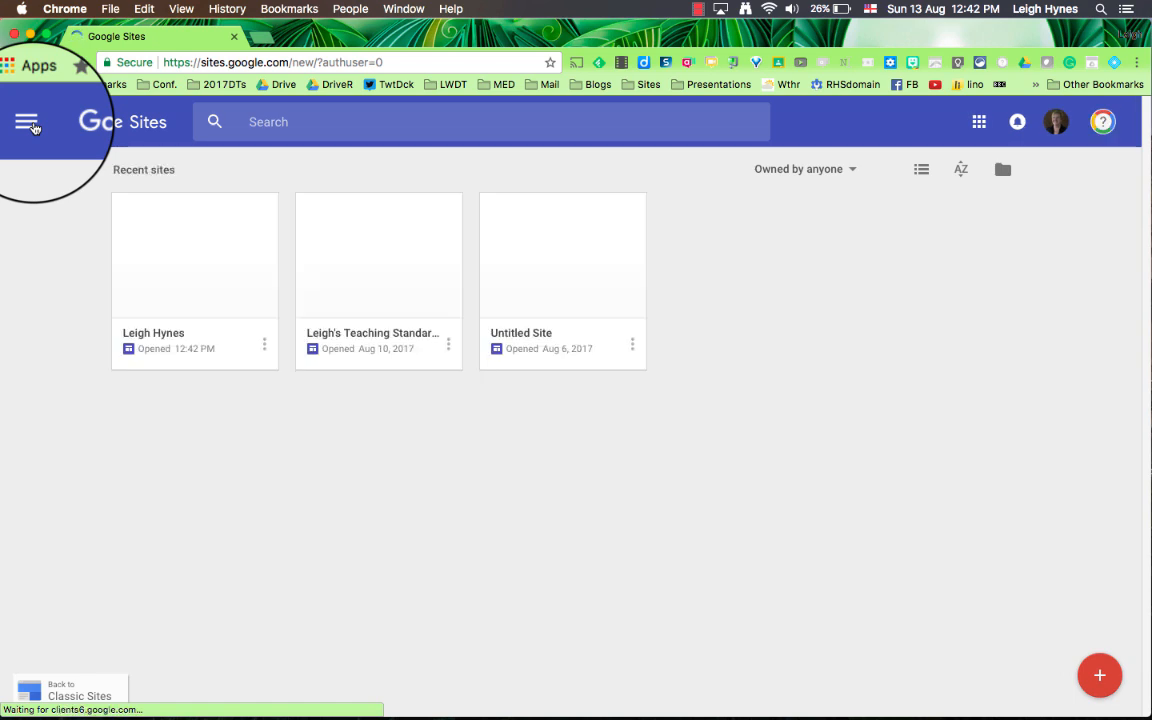
pyautogui.click(1100, 678)
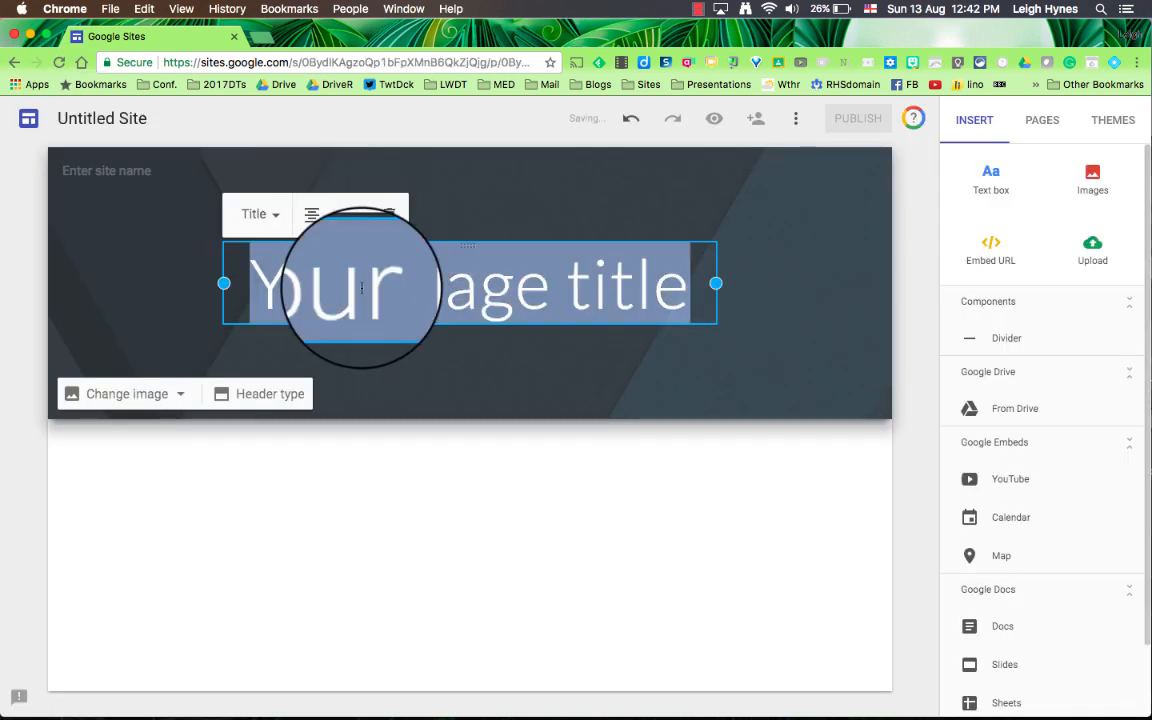
# Step: Set the home page title to "Bringing It All Together"
pyautogui.write('Bri')
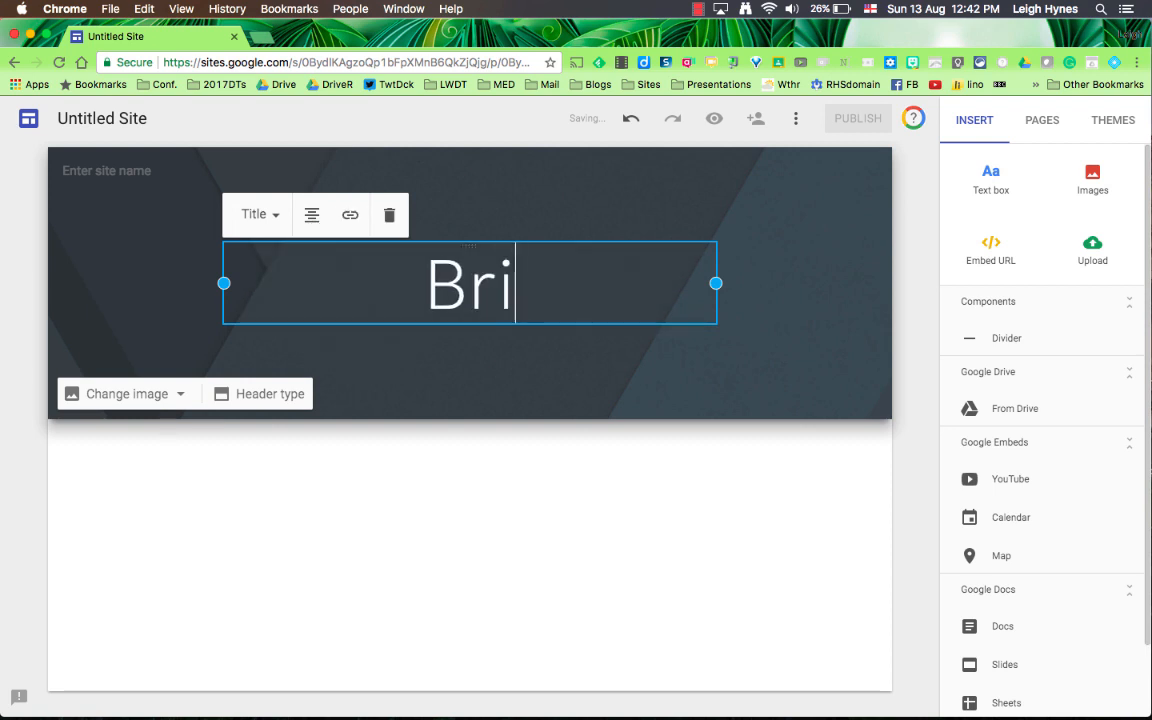
pyautogui.write('nging it ')
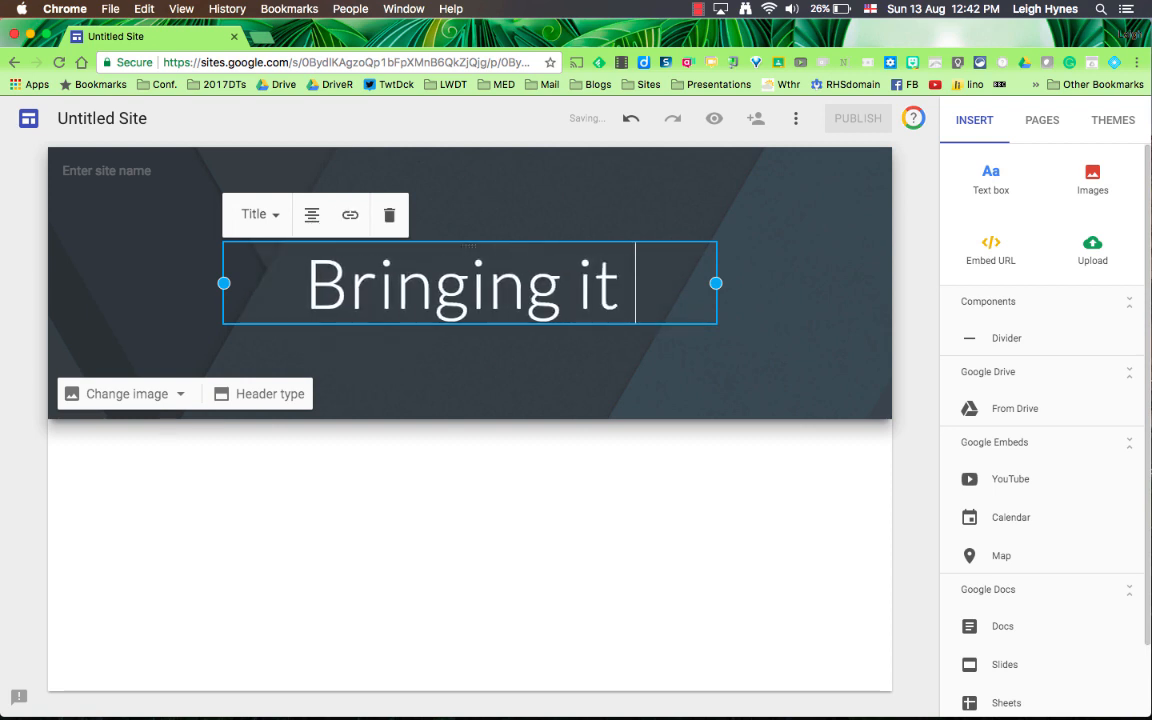
pyautogui.write('all toget')
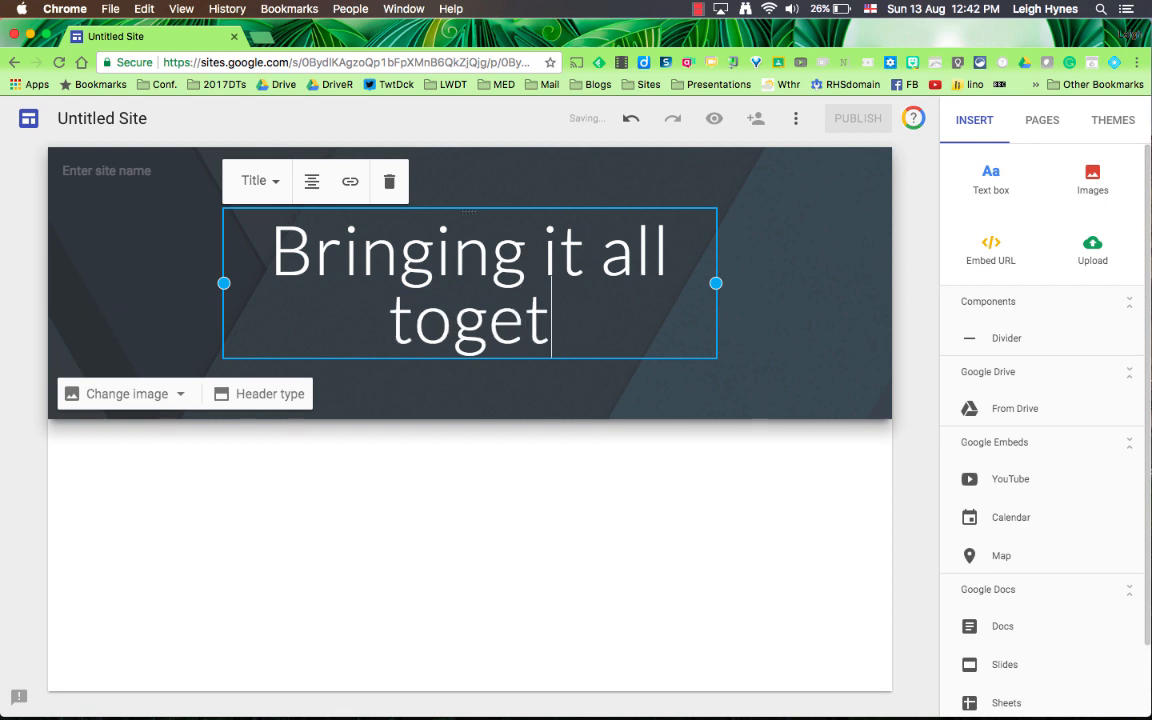
pyautogui.write('her')
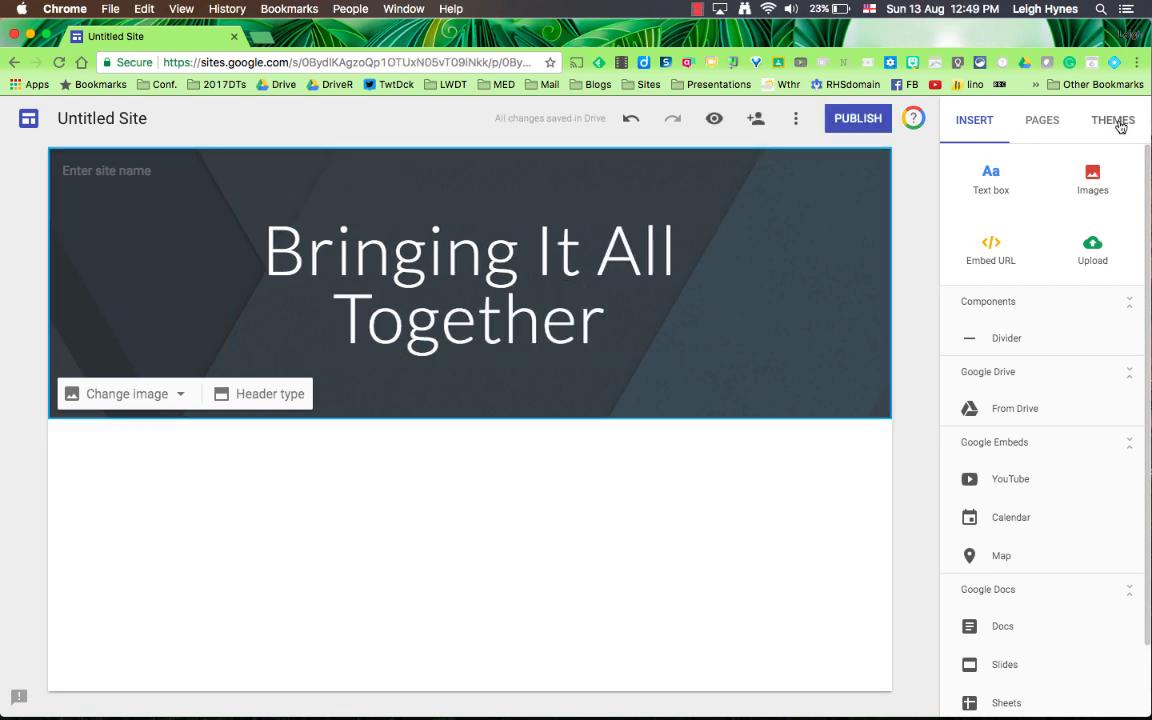
# Step: Apply the Vision theme to the site
pyautogui.click(1113, 121)
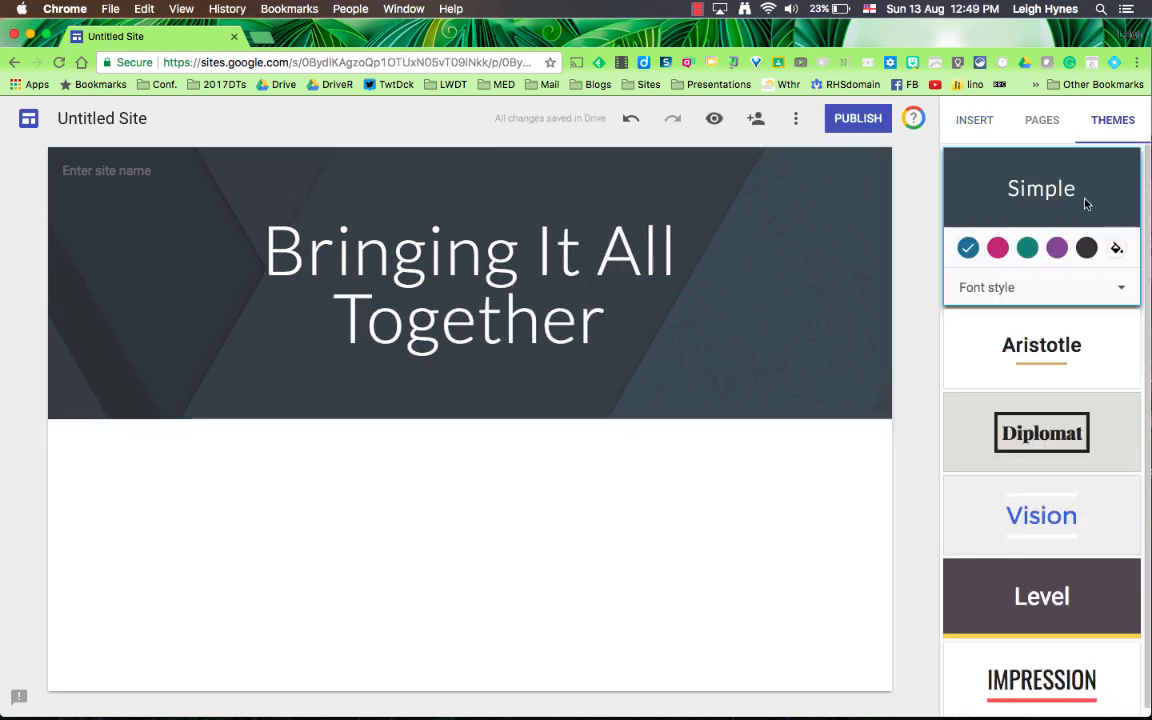
pyautogui.click(1070, 446)
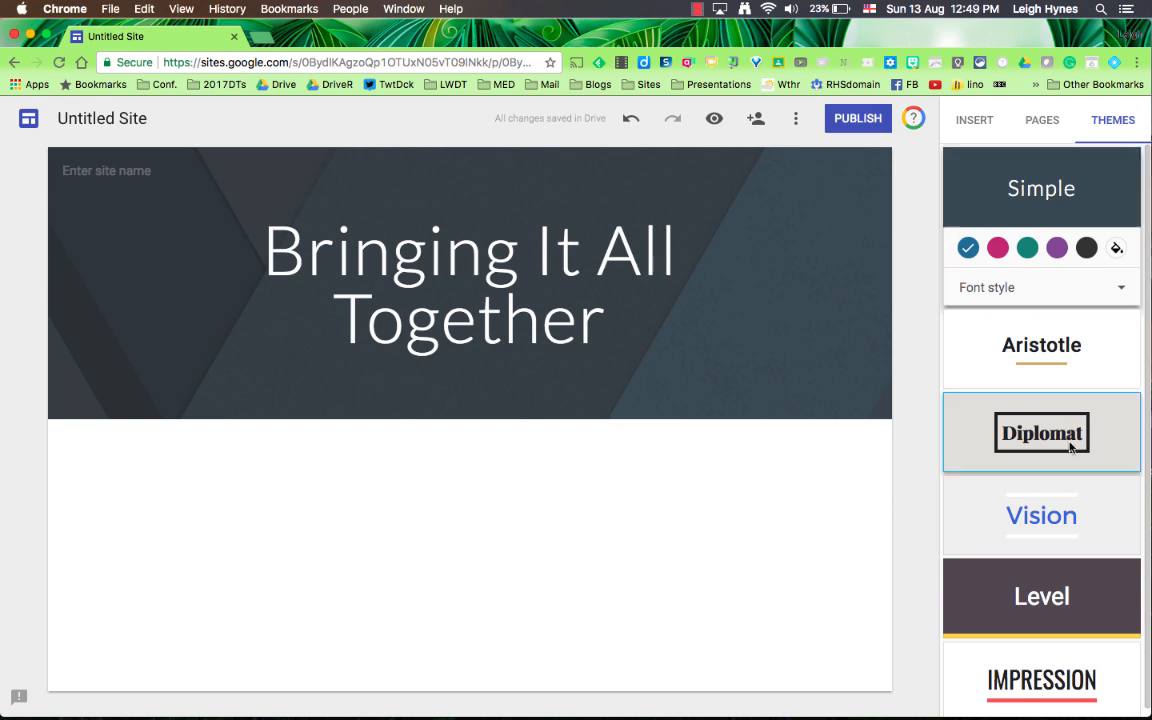
pyautogui.click(1073, 543)
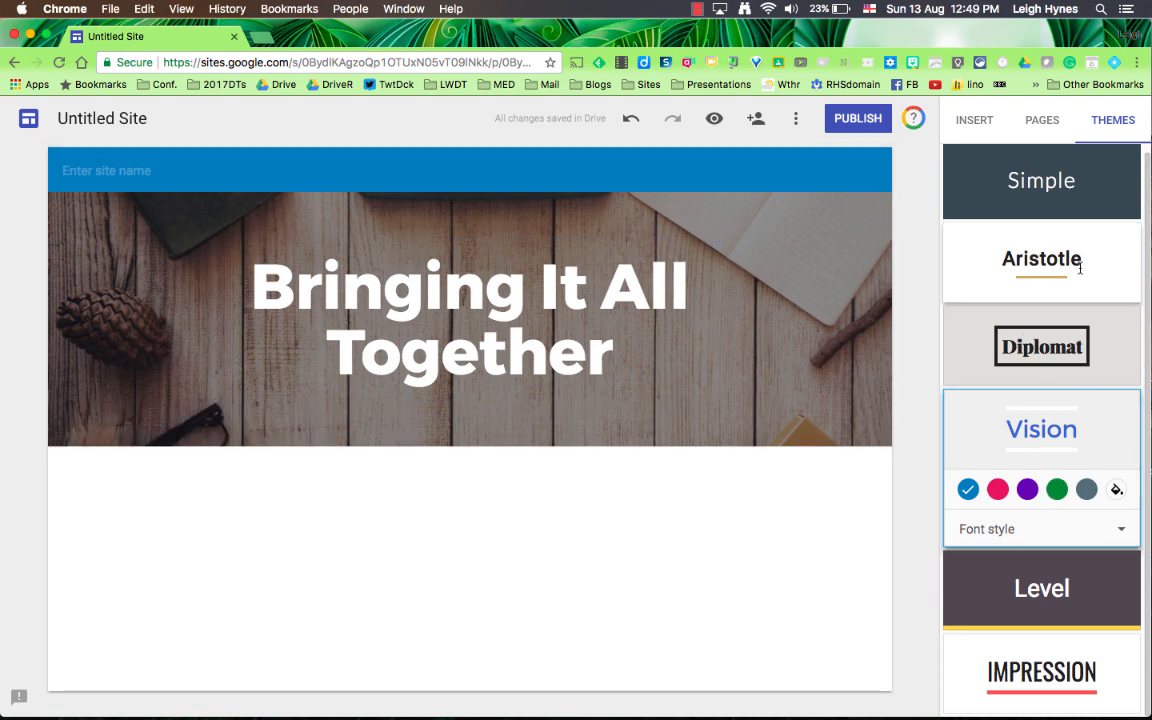
# Step: Add a new page named "My blog" to the site
pyautogui.click(1040, 127)
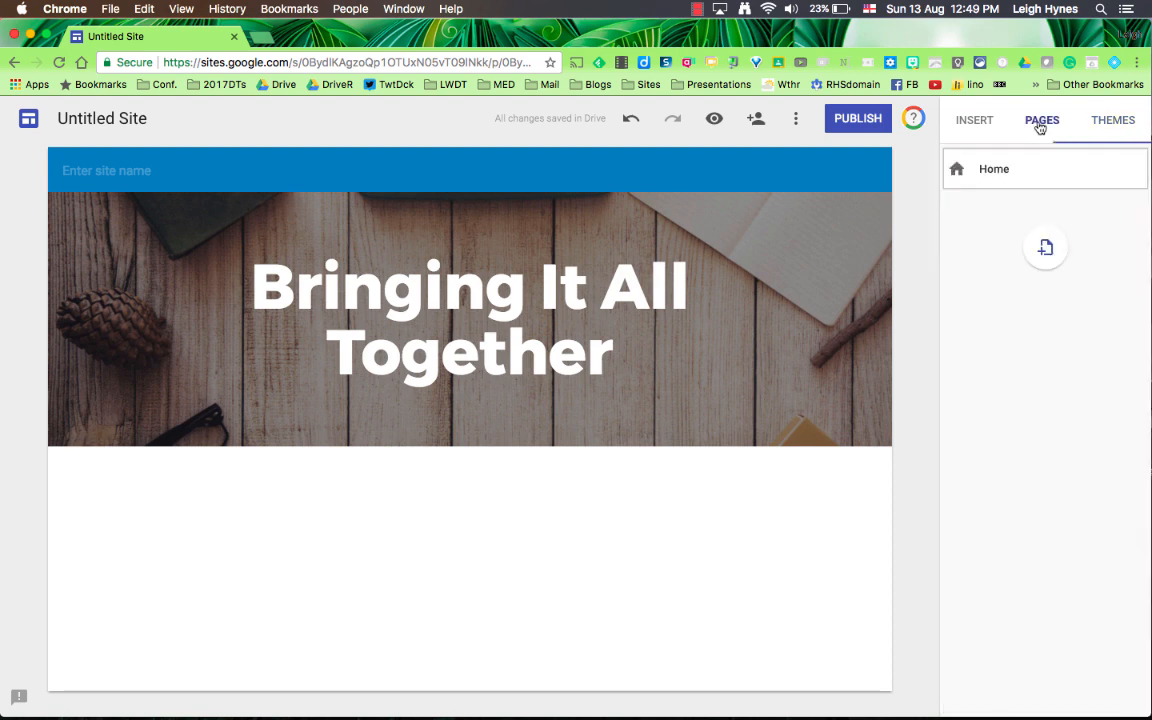
pyautogui.click(1046, 250)
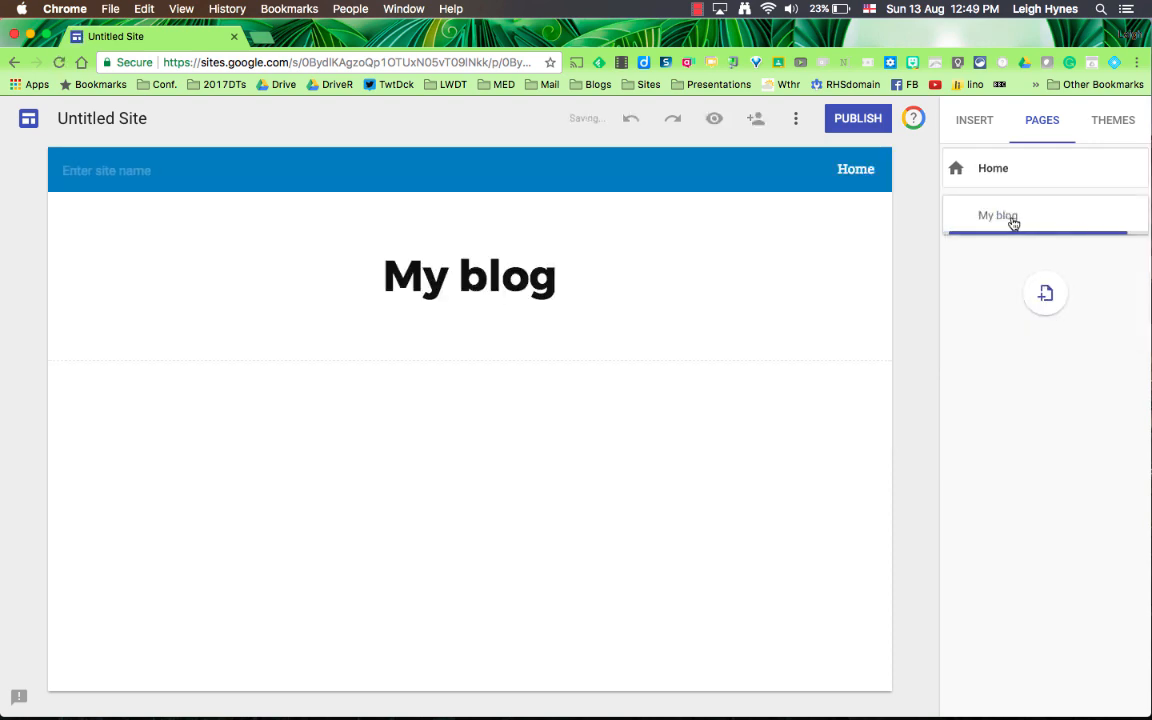
pyautogui.click(978, 121)
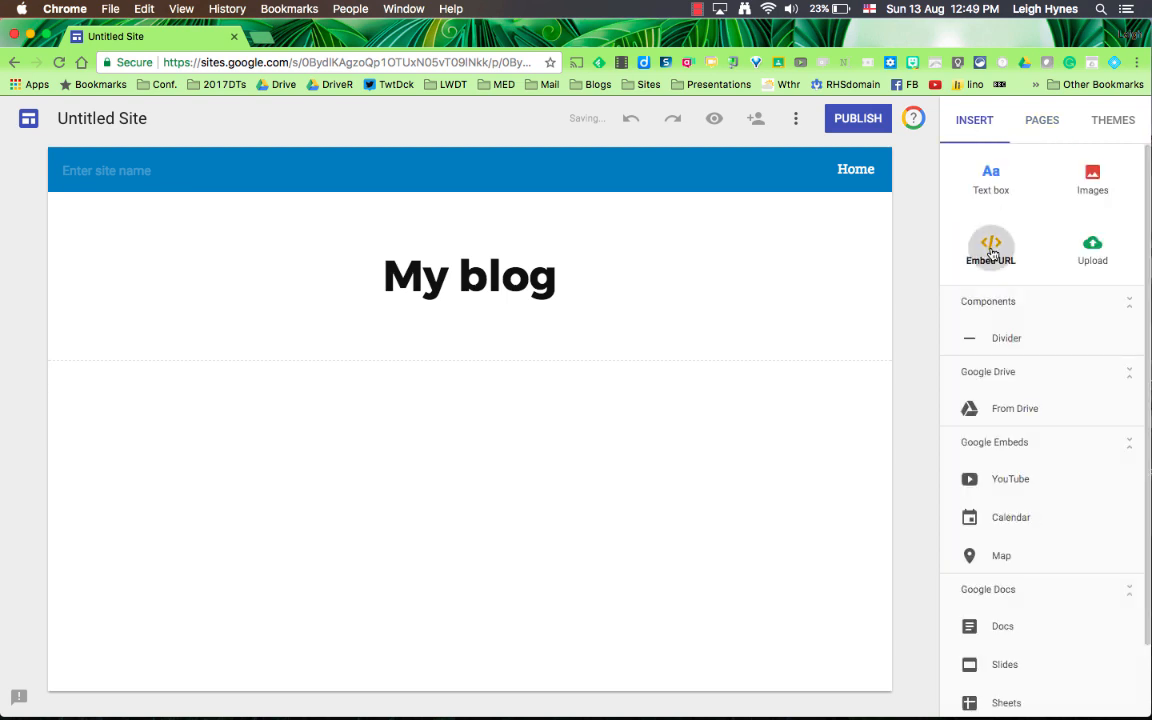
pyautogui.click(991, 250)
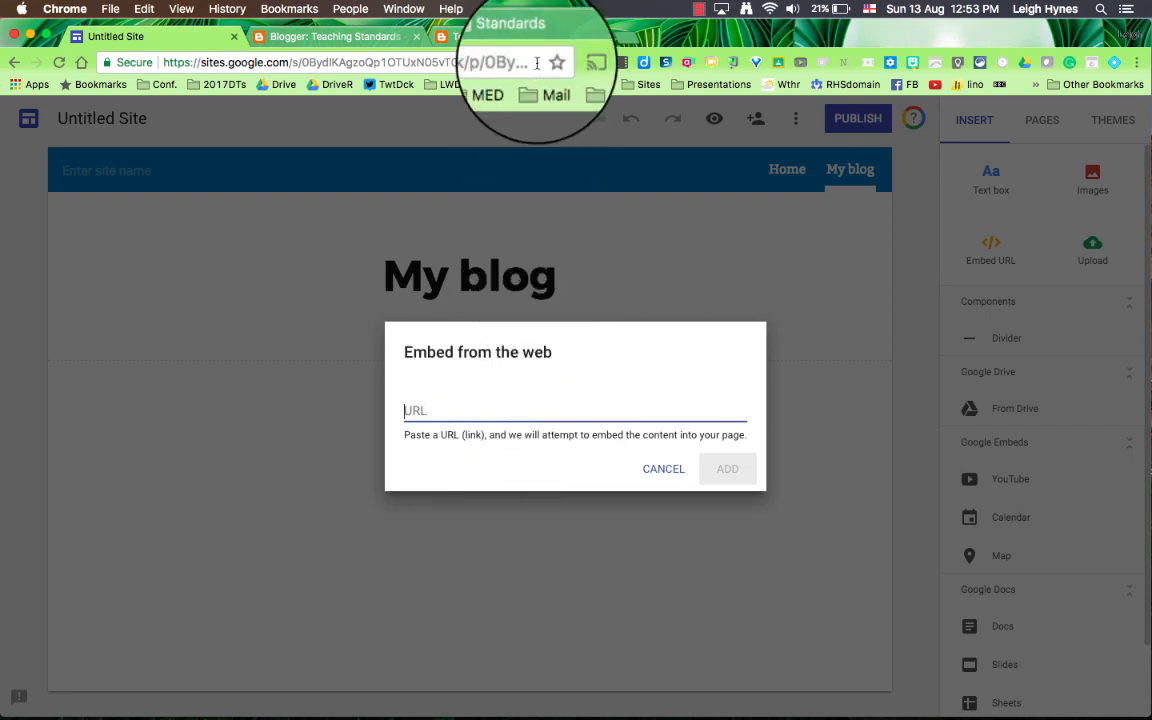
pyautogui.click(510, 37)
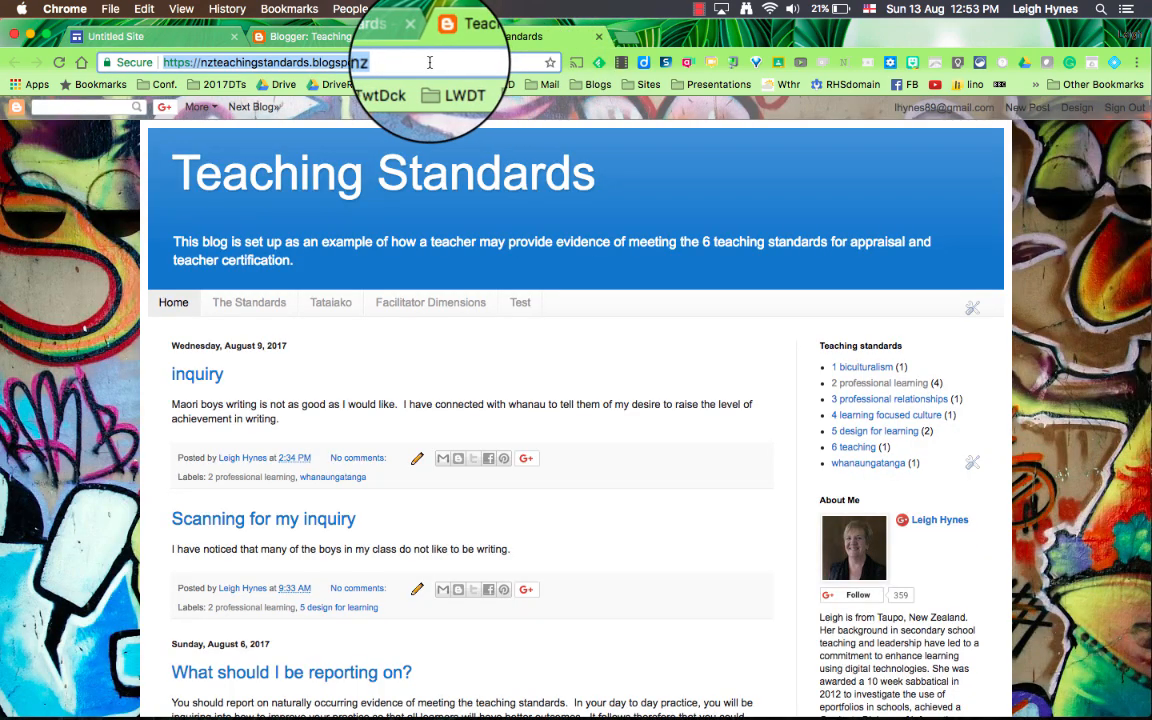
pyautogui.click(145, 35)
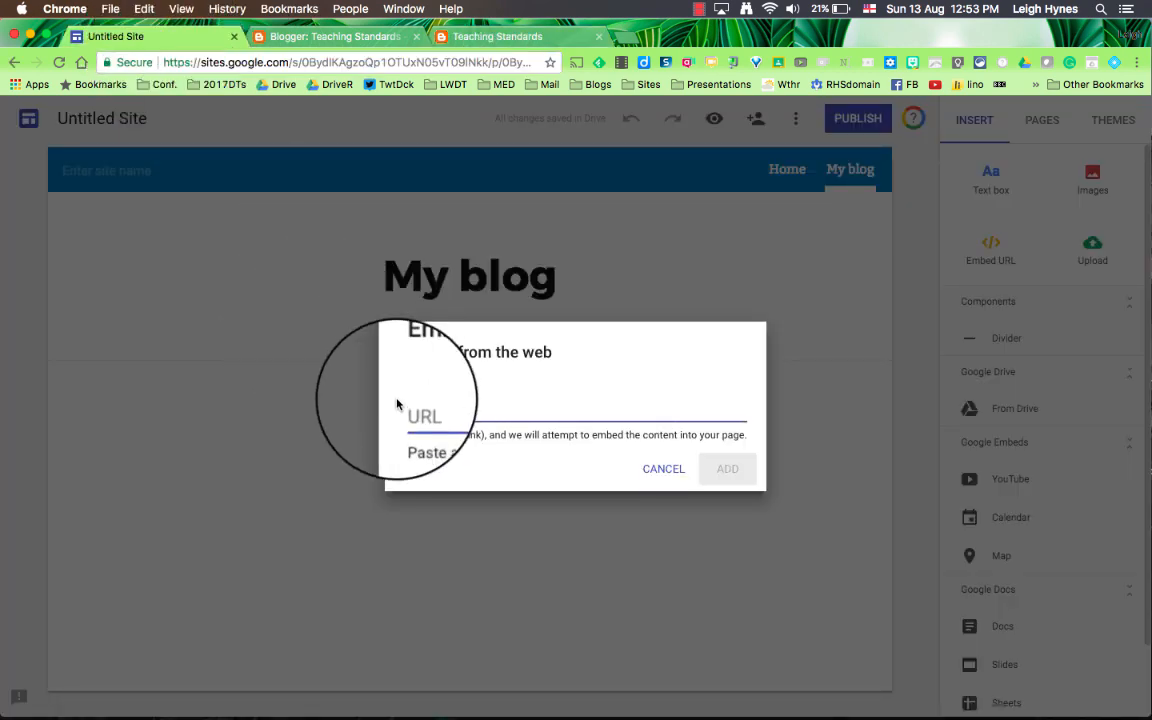
pyautogui.write('https://nzteachingstandards.blogspot.co.nz/')
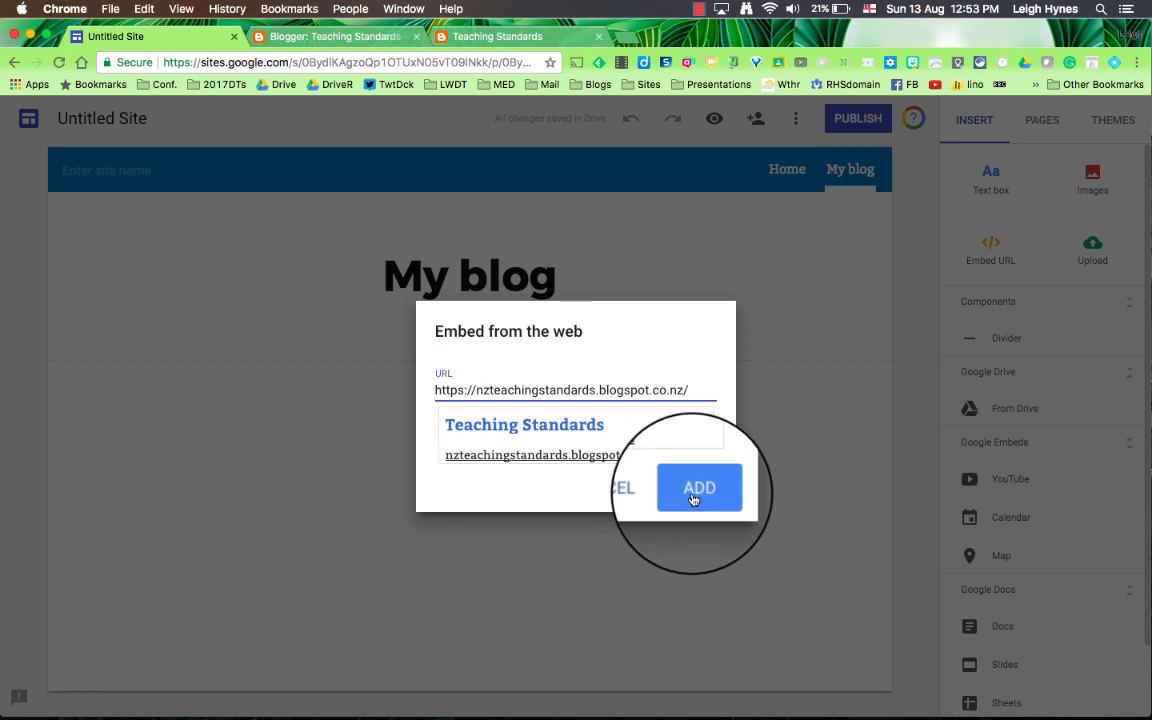
pyautogui.click(692, 497)
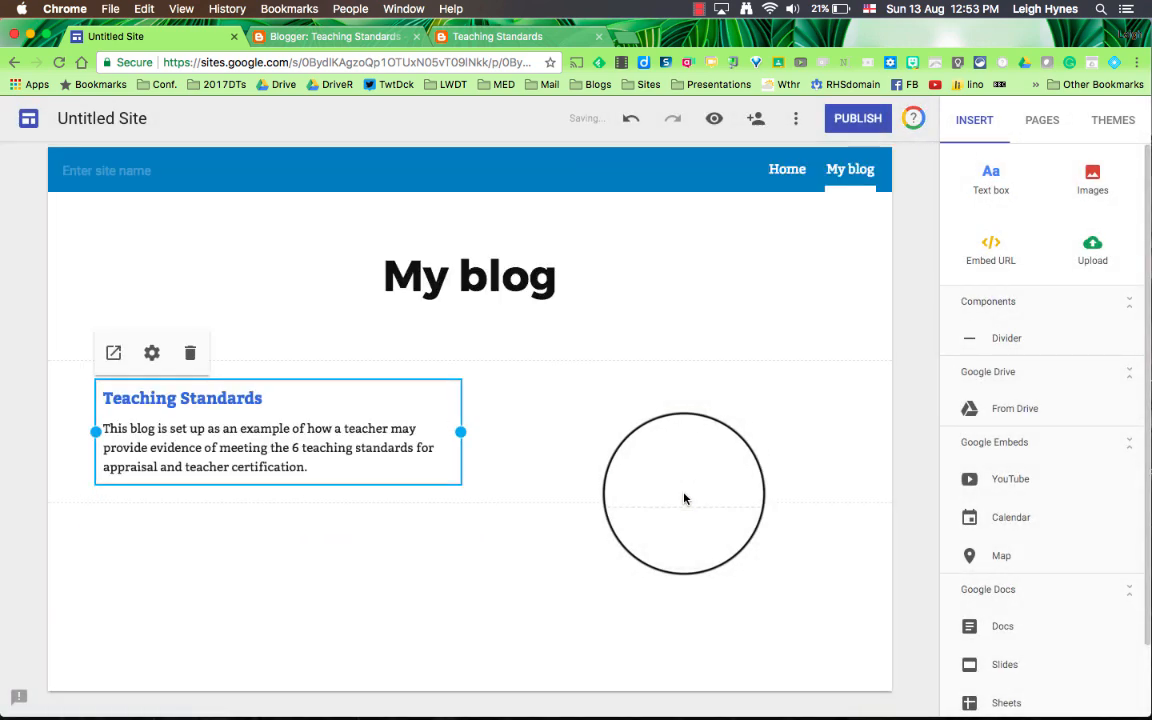
pyautogui.moveTo(471, 438); pyautogui.dragTo(869, 431)
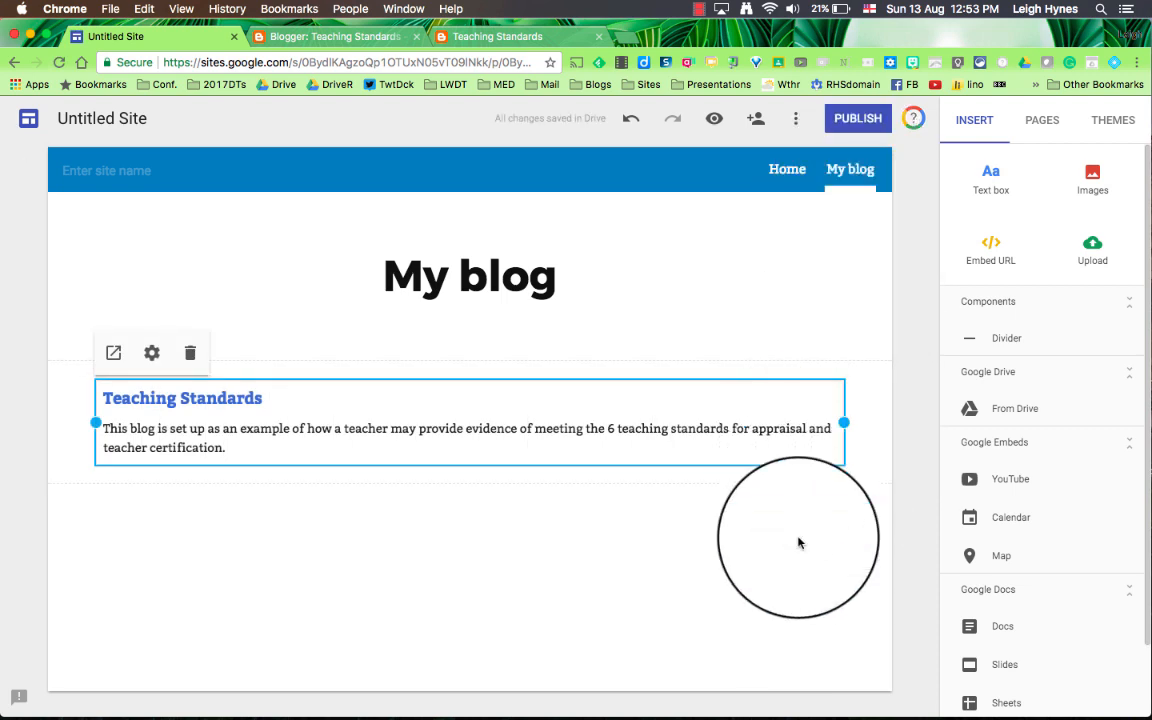
# Step: Add another page named "Folders of Evidence"
pyautogui.click(1042, 120)
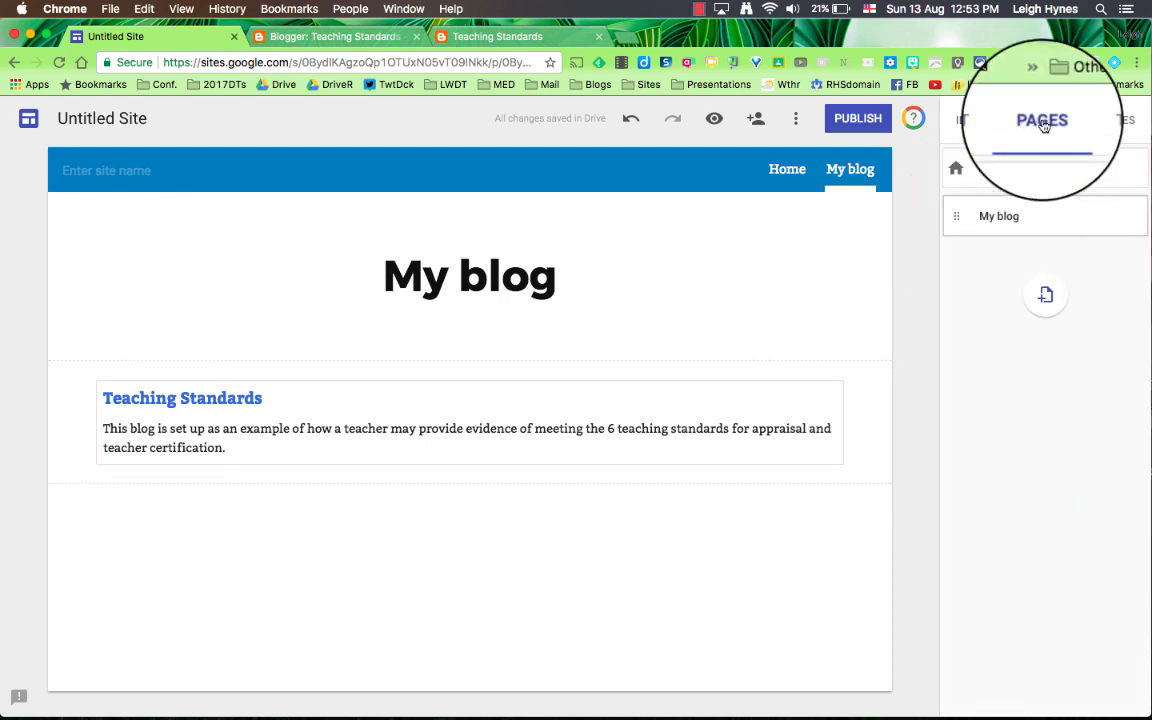
pyautogui.click(1038, 290)
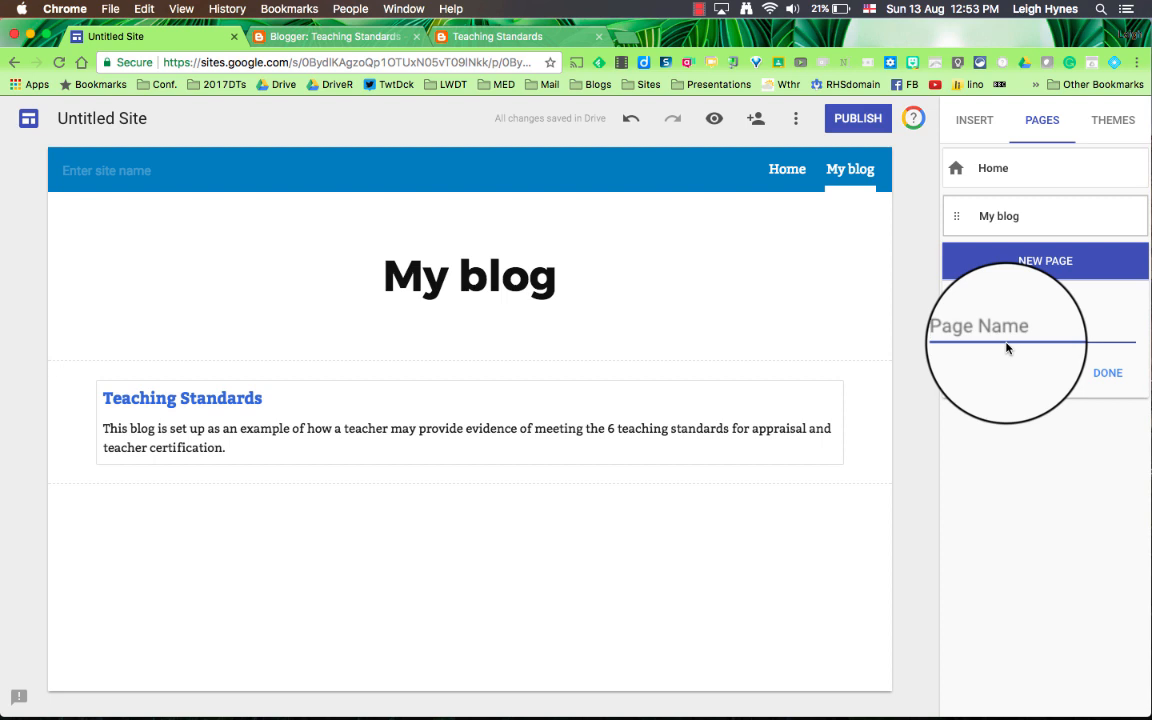
pyautogui.write('Folders of Evid')
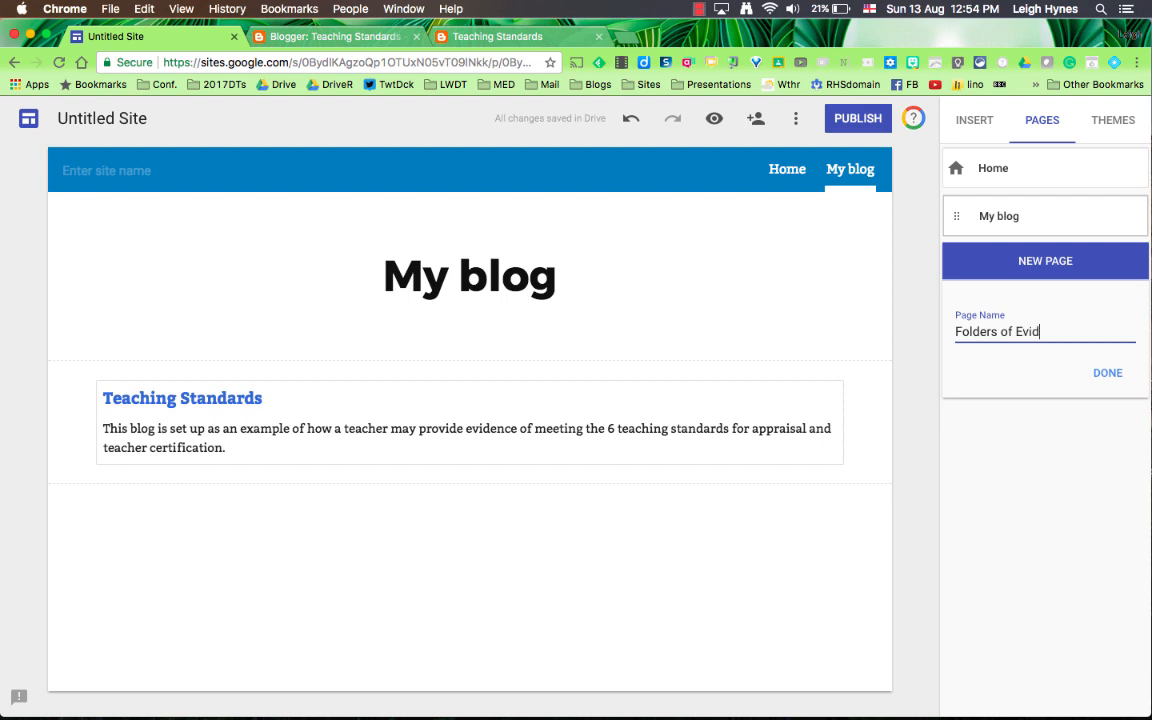
pyautogui.click(1107, 373)
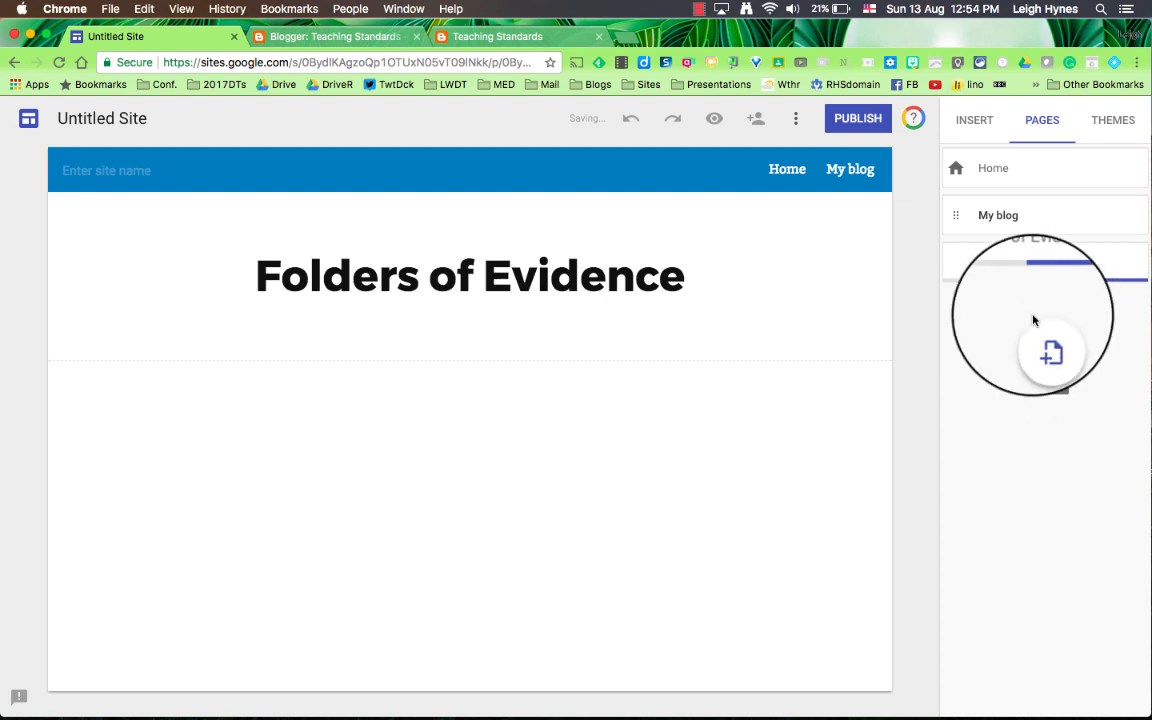
# Step: Insert the Teaching Standards folder from Google Drive on the Folders of Evidence page and widen it to the full content width
pyautogui.click(975, 121)
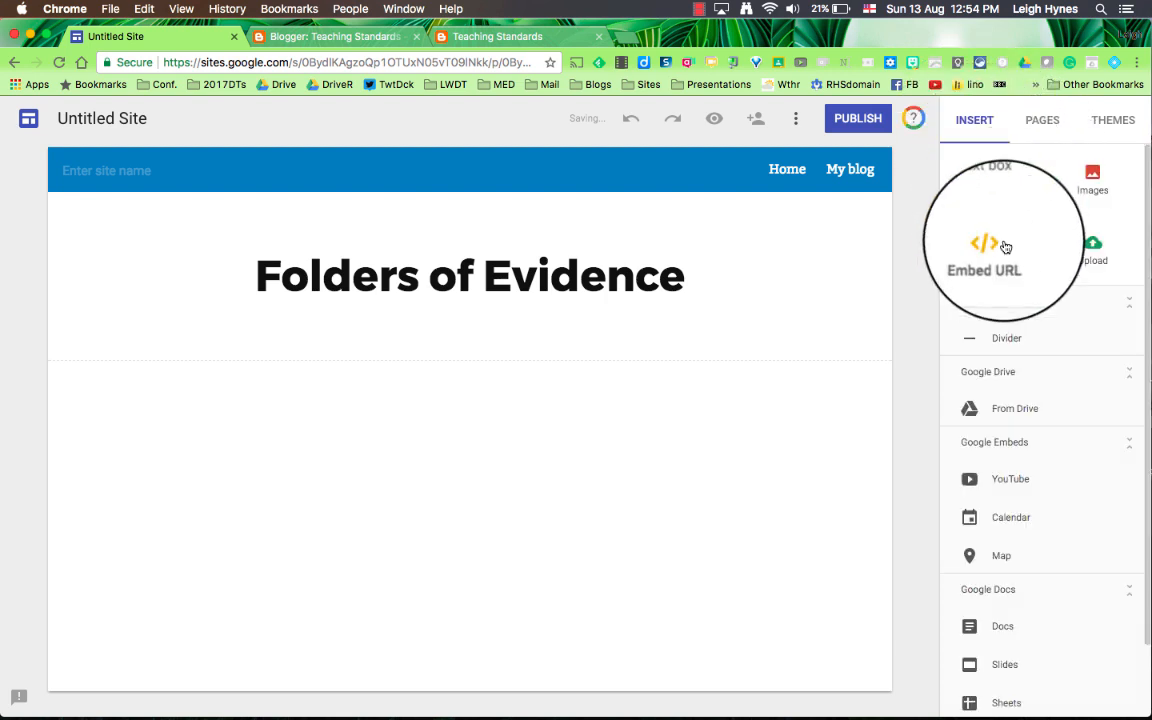
pyautogui.click(1014, 412)
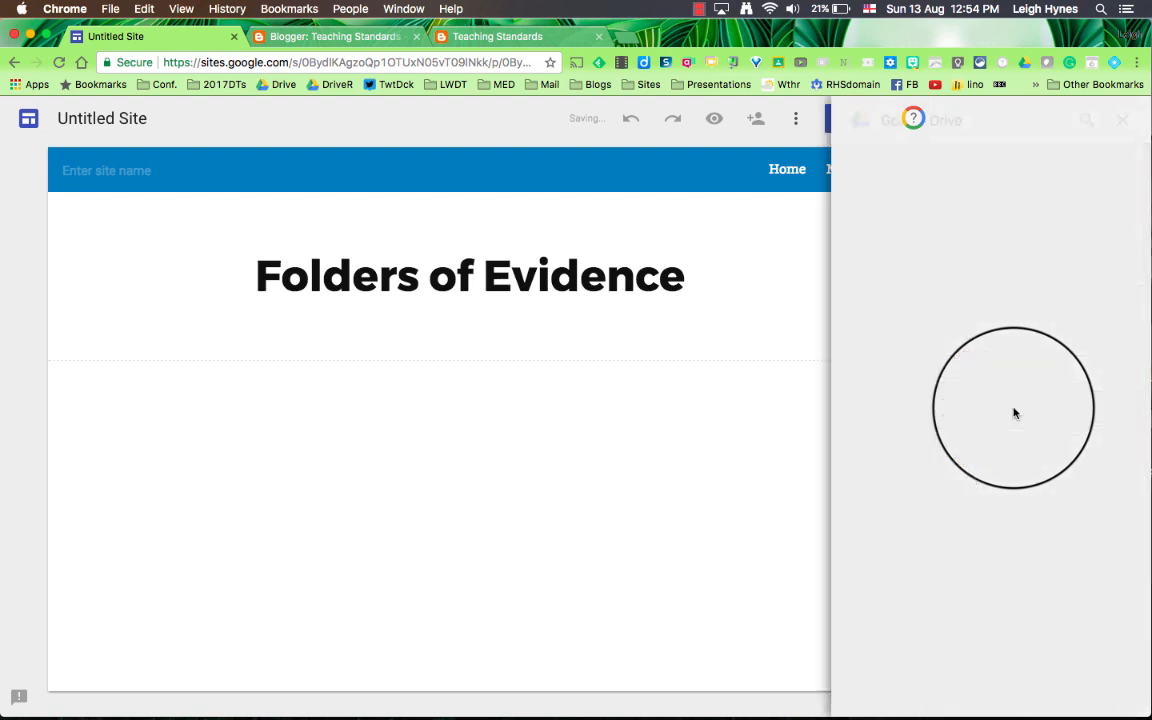
pyautogui.scroll(-8, 1014, 412)
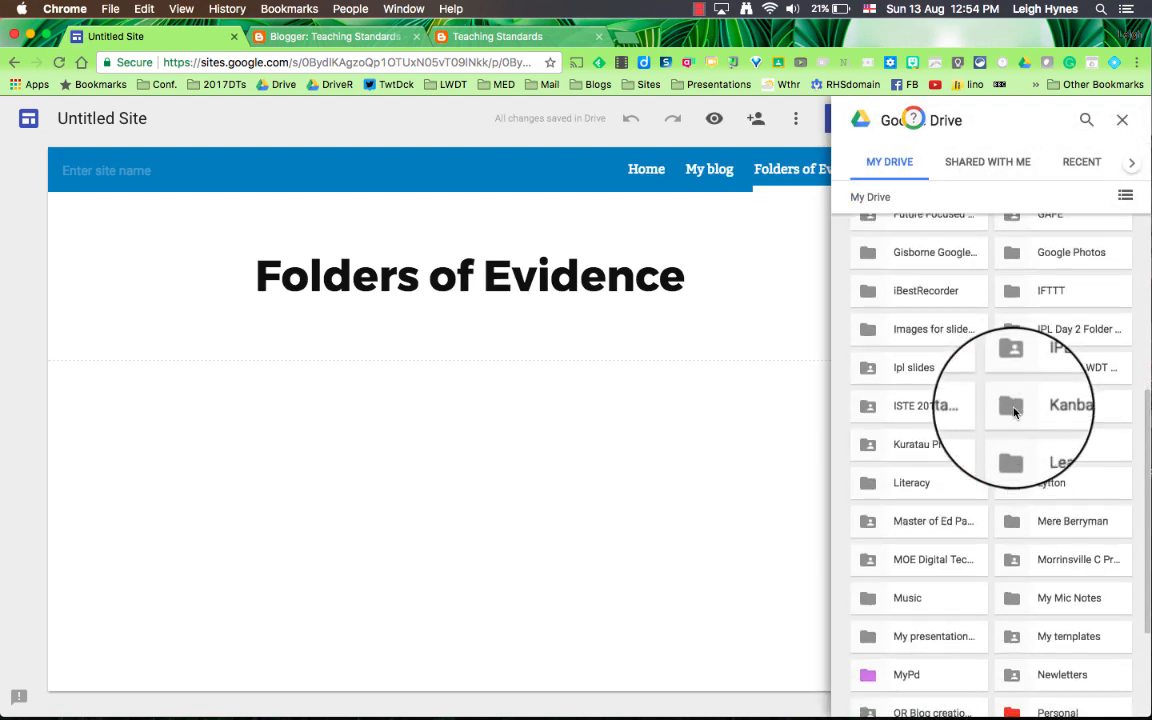
pyautogui.scroll(-5, 1014, 412)
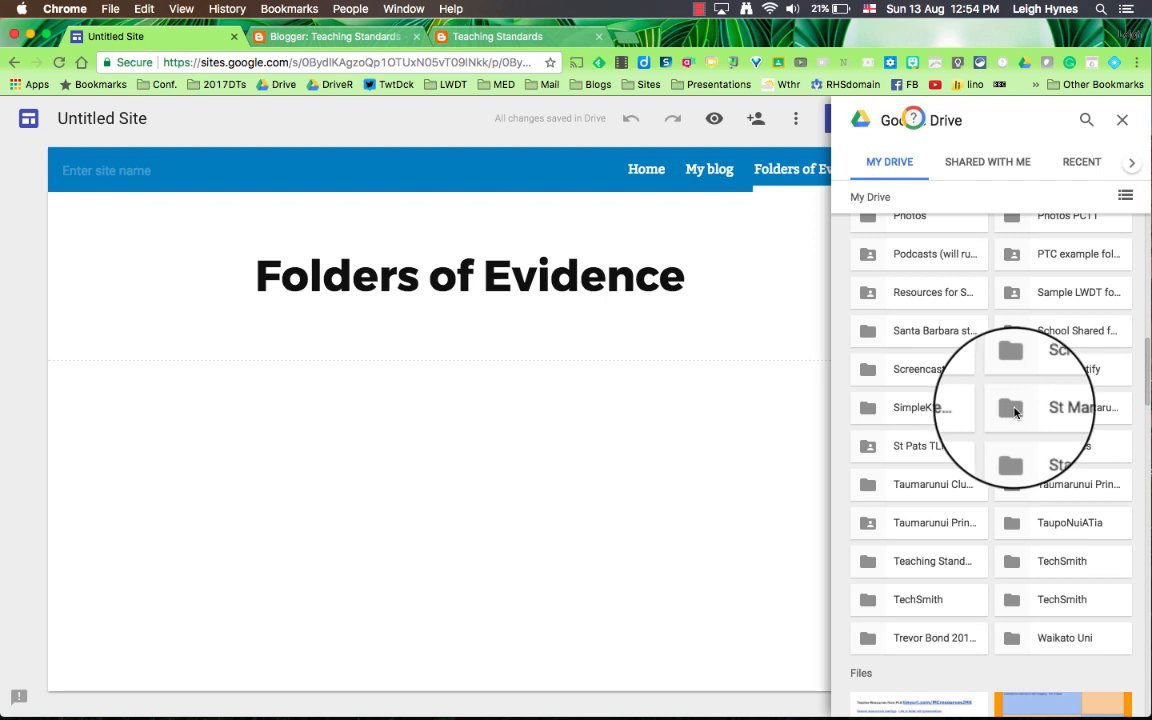
pyautogui.click(942, 563)
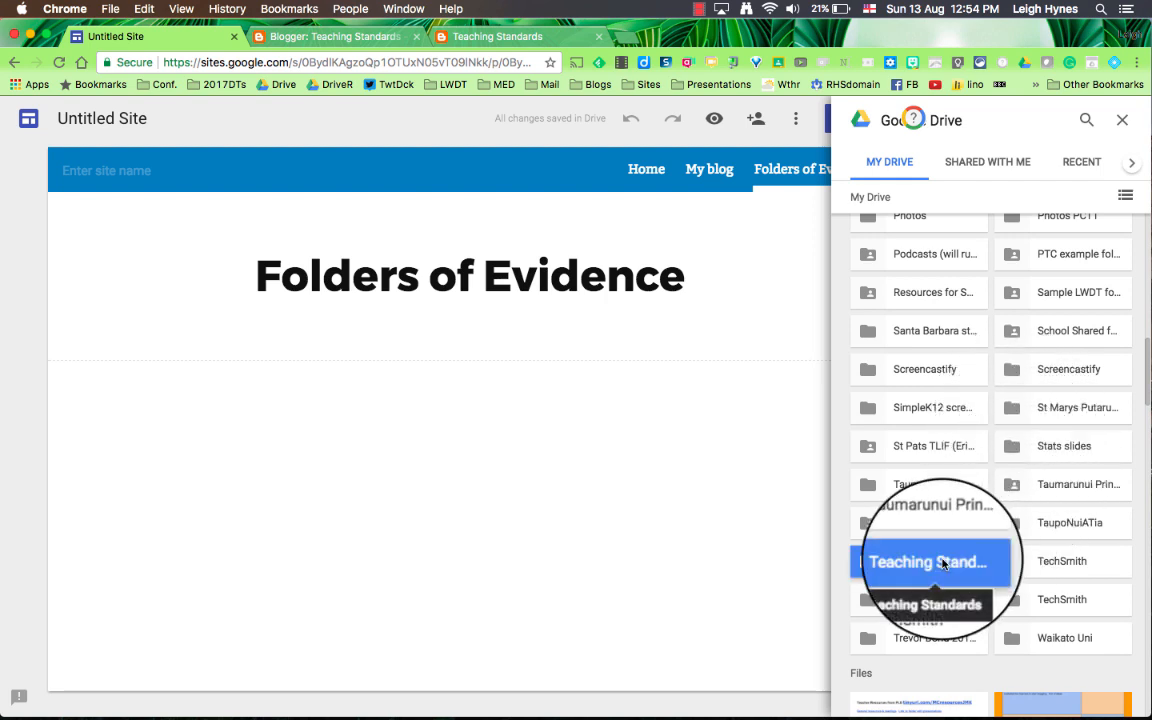
pyautogui.click(1115, 697)
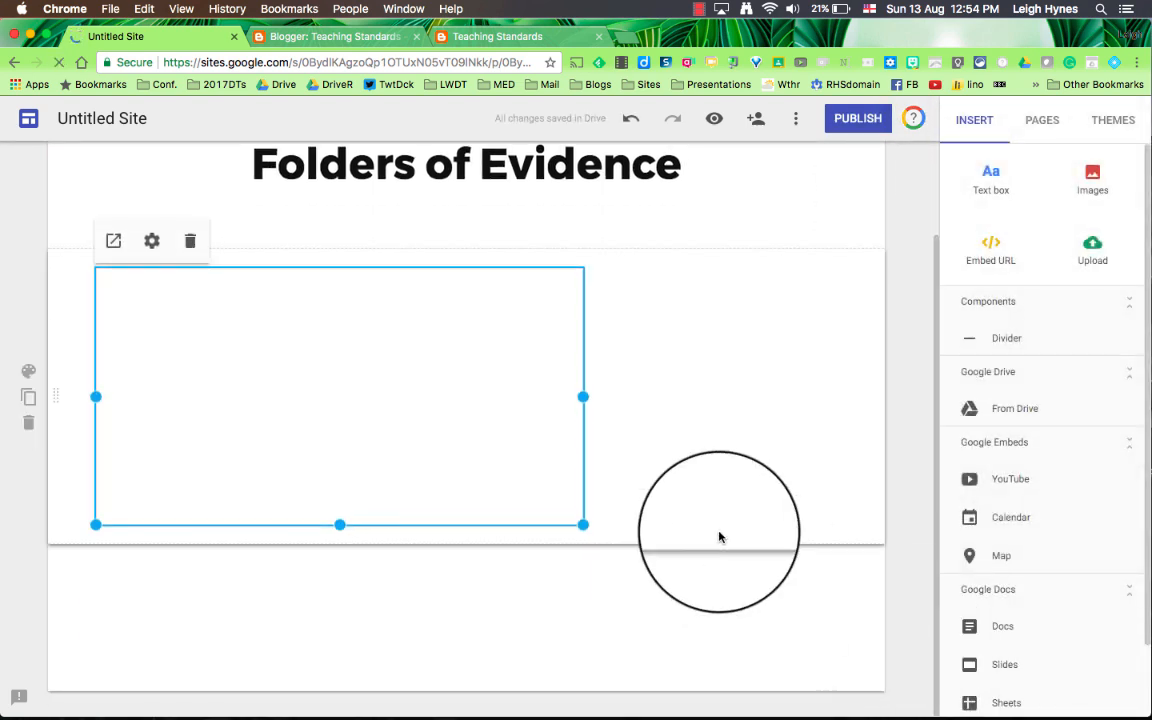
pyautogui.moveTo(584, 396); pyautogui.dragTo(870, 400)
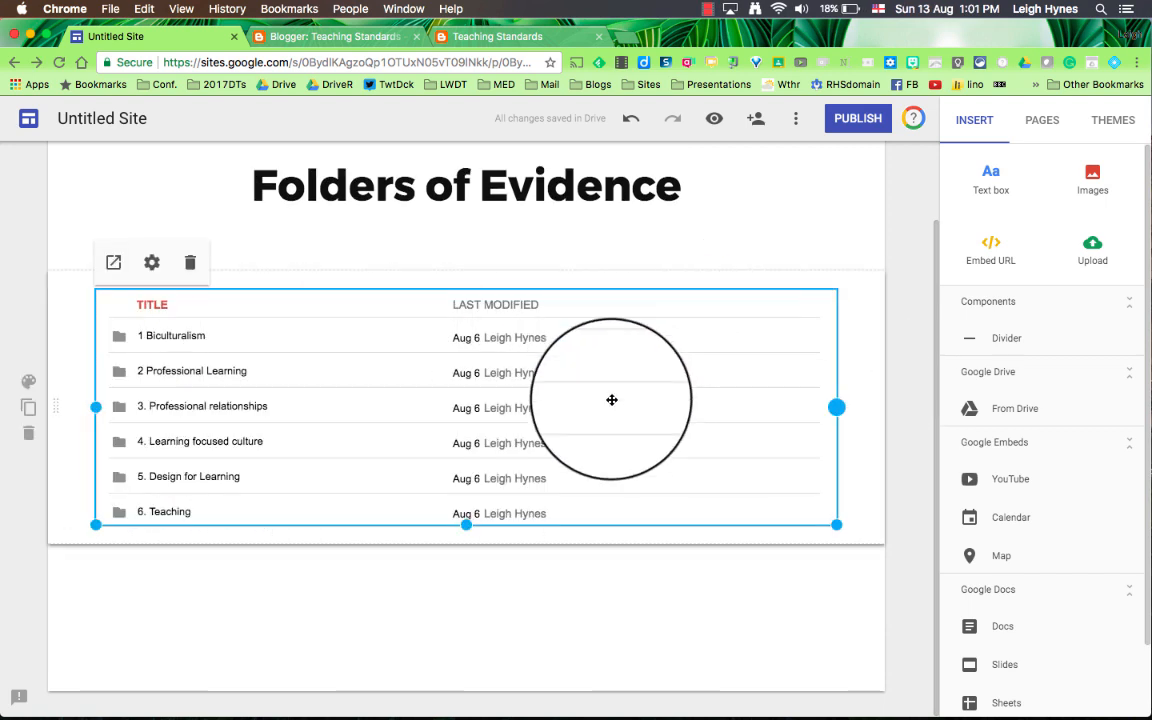
# Step: Change the embedded Teaching Standards folder's view type to Grid View
pyautogui.click(151, 264)
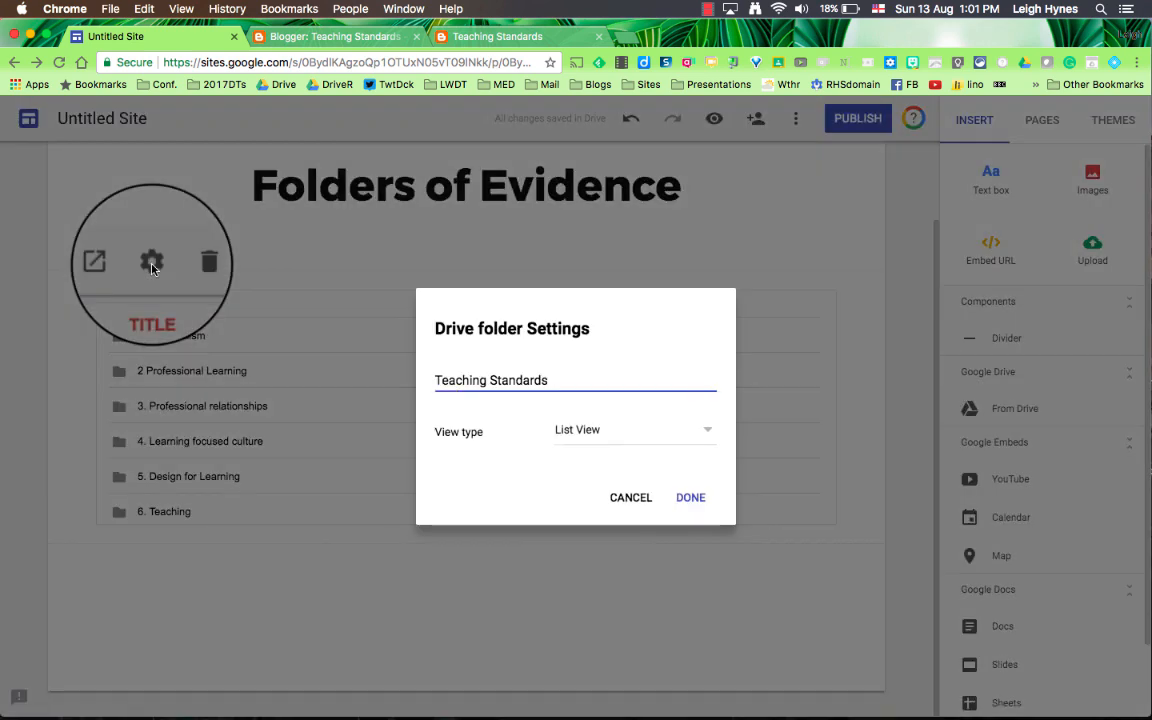
pyautogui.click(709, 431)
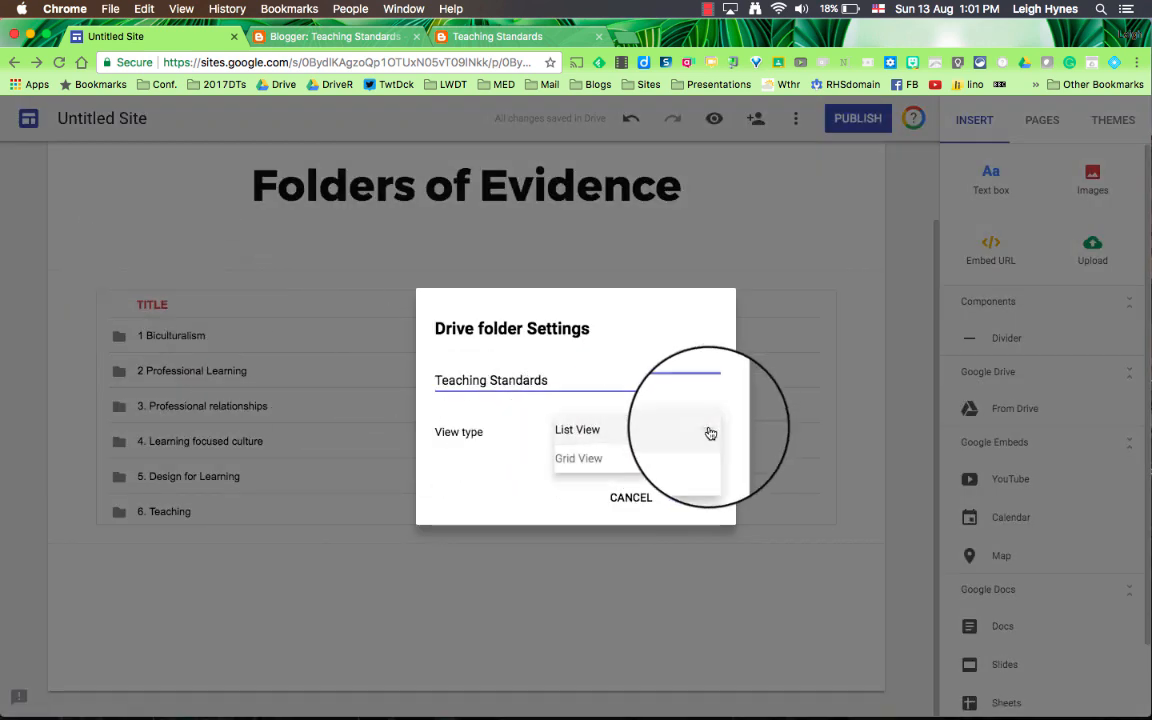
pyautogui.click(588, 462)
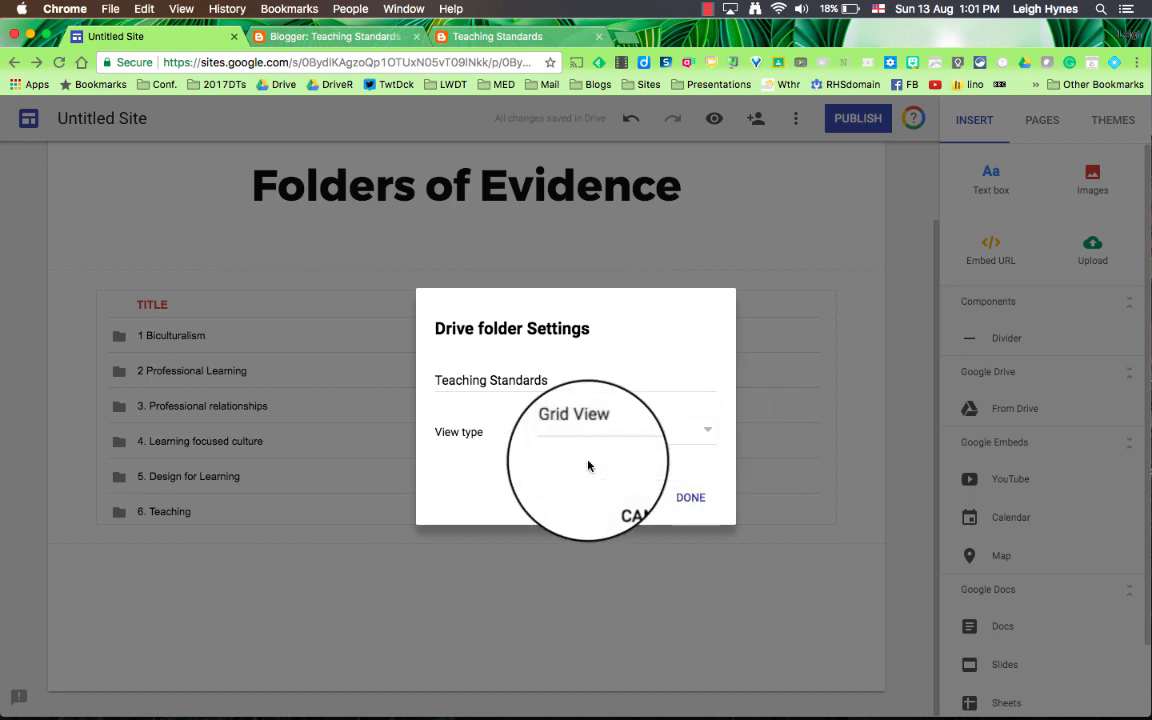
pyautogui.click(692, 499)
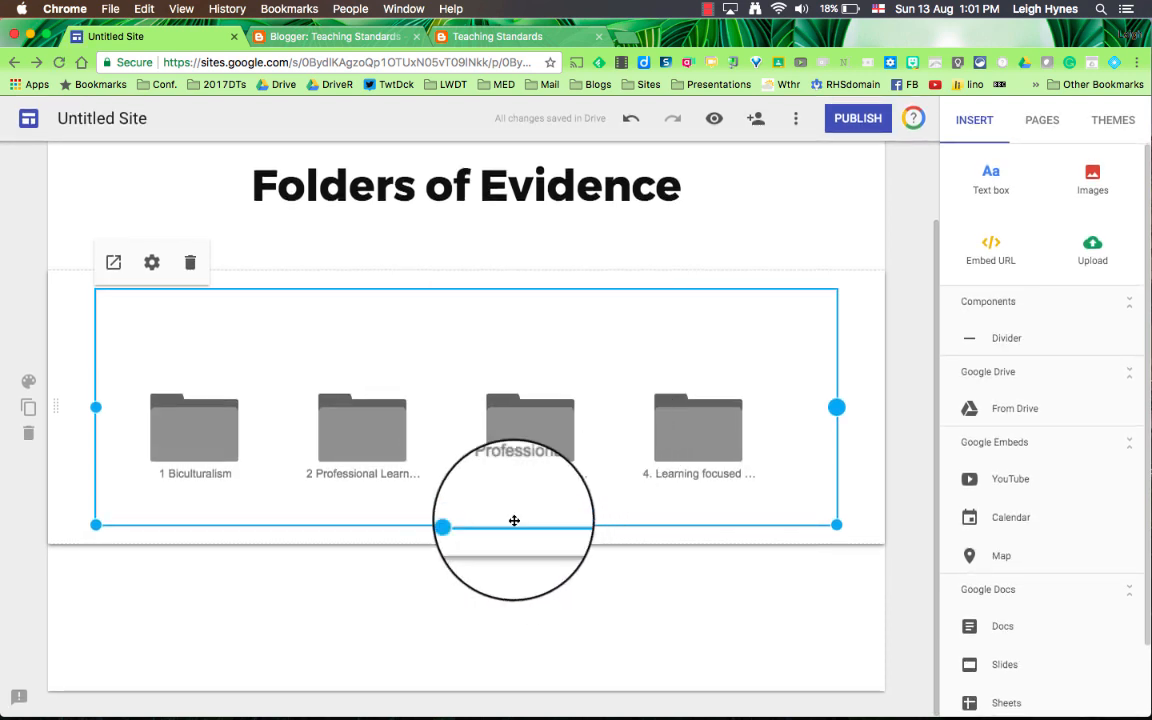
# Step: Increase the height of the embedded Teaching Standards folder so both rows of folders and documents fit
pyautogui.moveTo(466, 524); pyautogui.dragTo(532, 617)
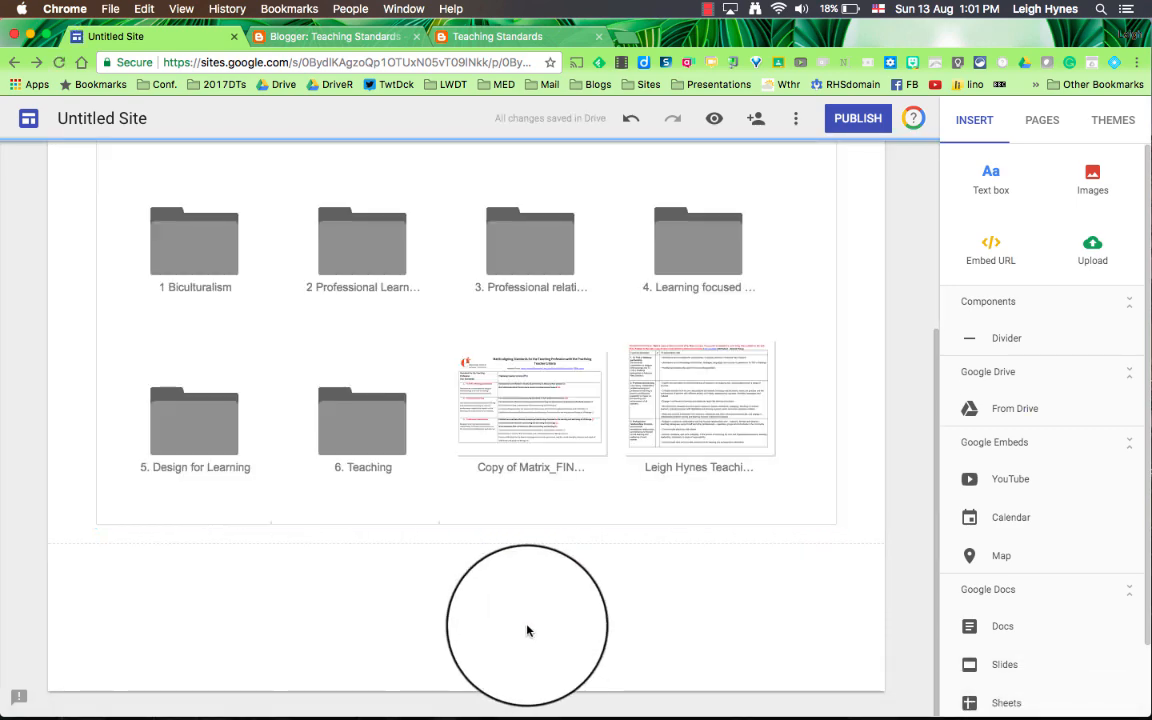
pyautogui.scroll(3, 528, 628)
pyautogui.scroll(1, 528, 624)
pyautogui.click(528, 624)
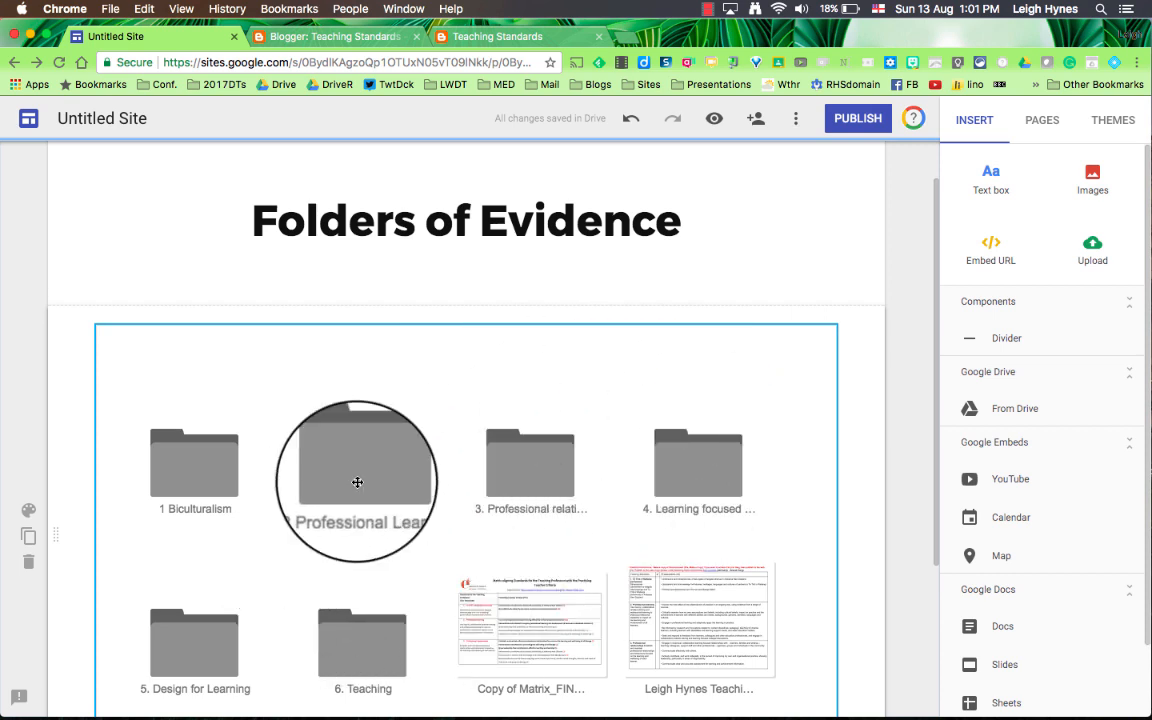
pyautogui.click(662, 321)
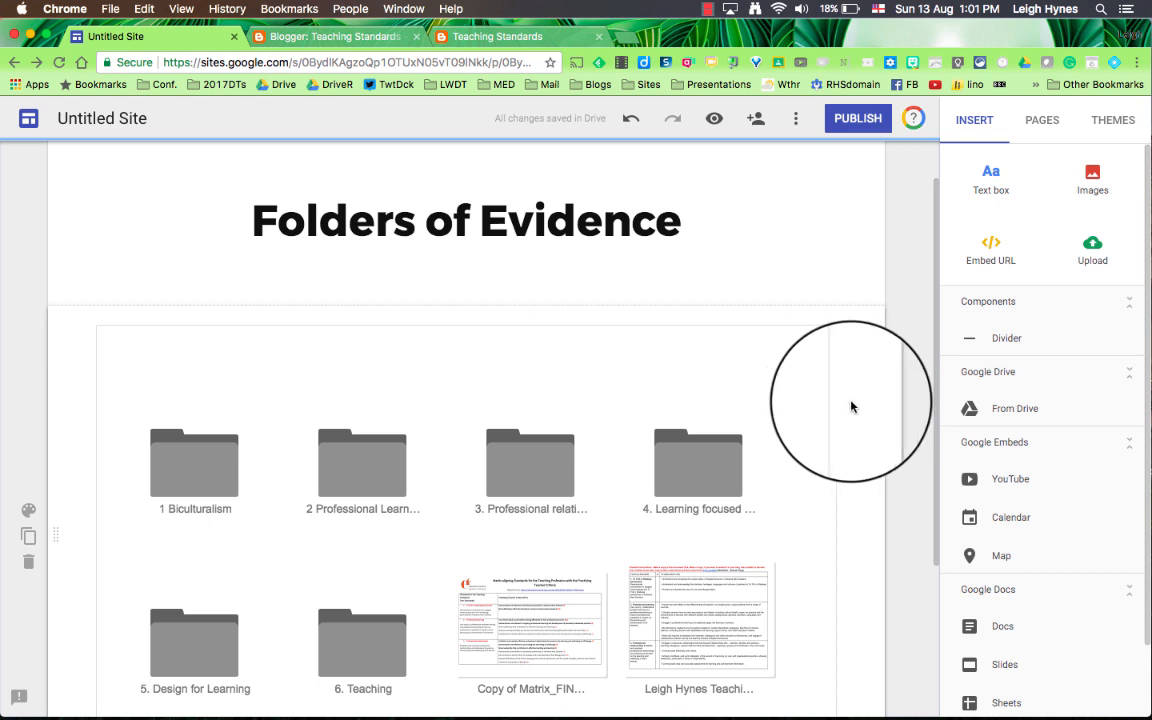
# Step: Invite a colleague's suggested e-mail address as an editor of the site, send the notification, and close the sharing settings
pyautogui.click(757, 120)
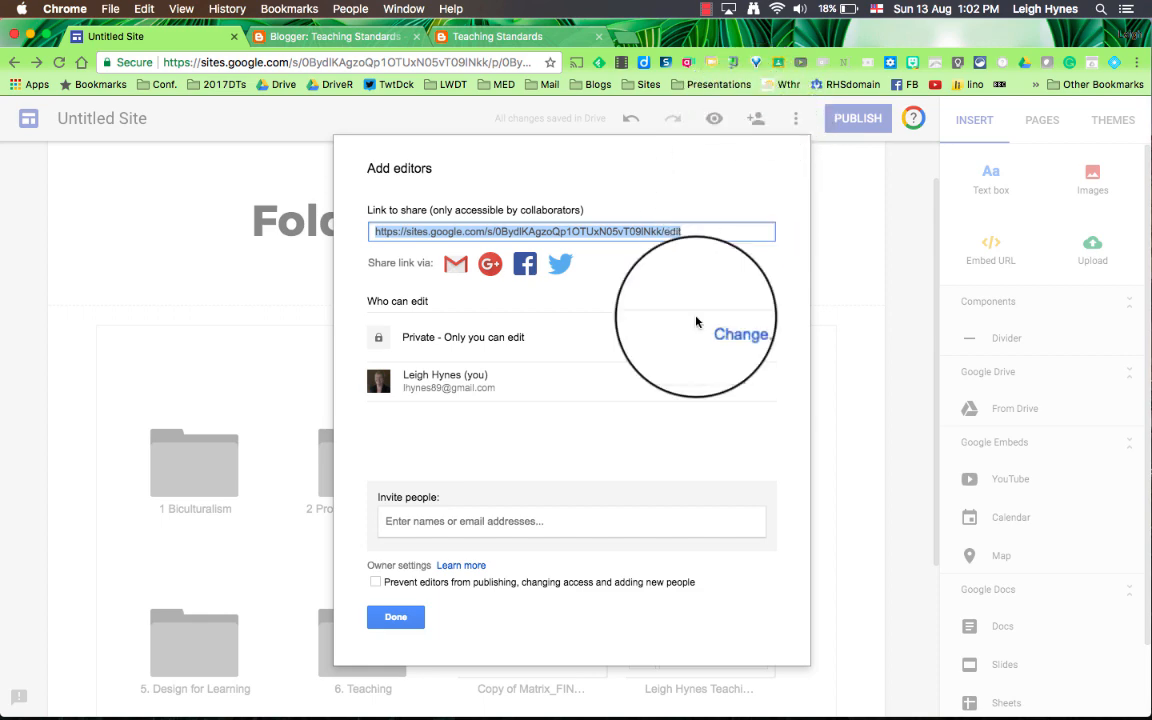
pyautogui.click(511, 524)
pyautogui.write('leigh')
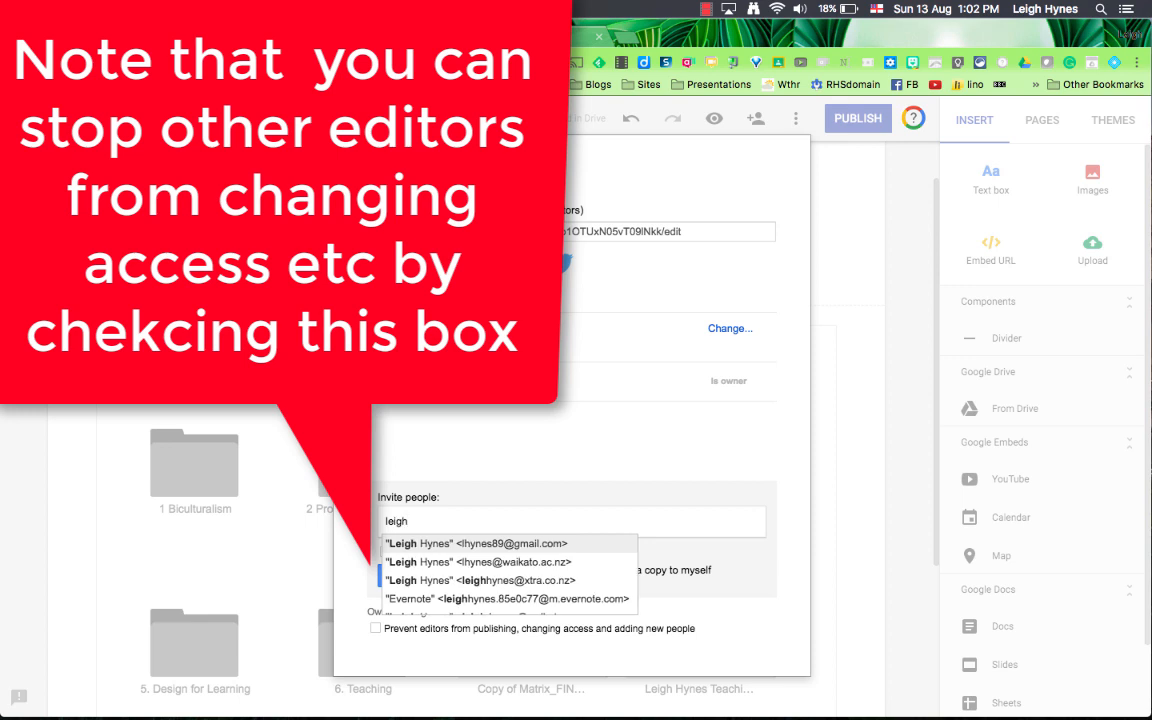
pyautogui.write('.')
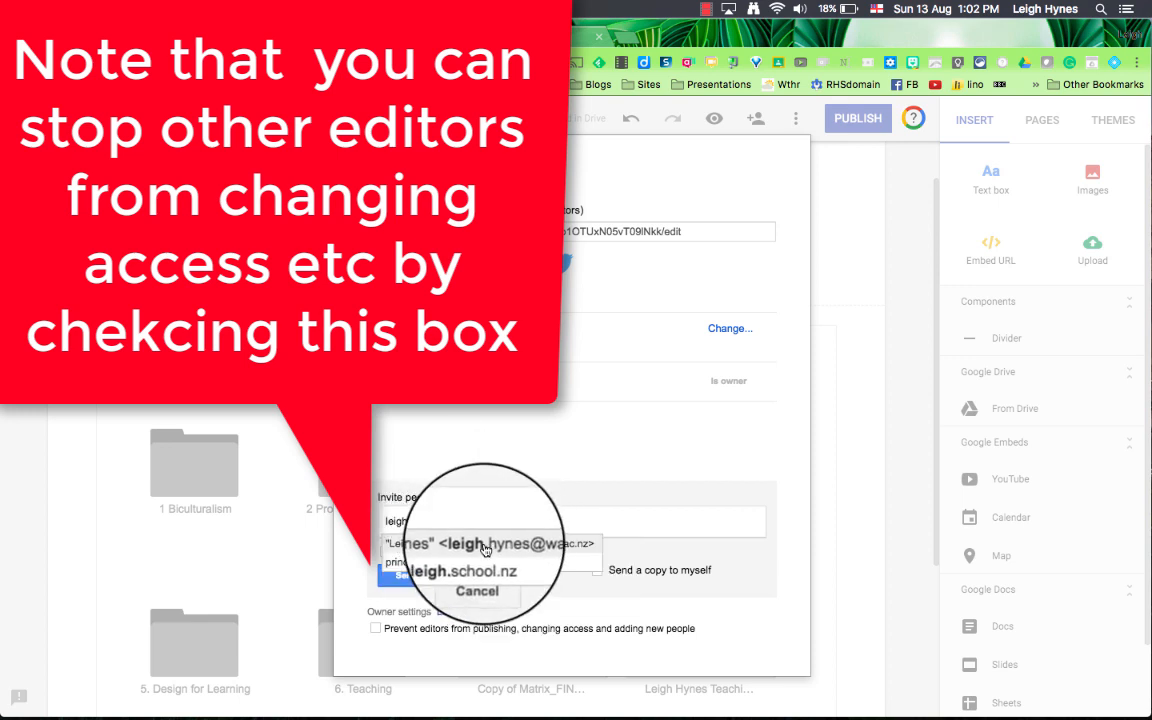
pyautogui.click(484, 545)
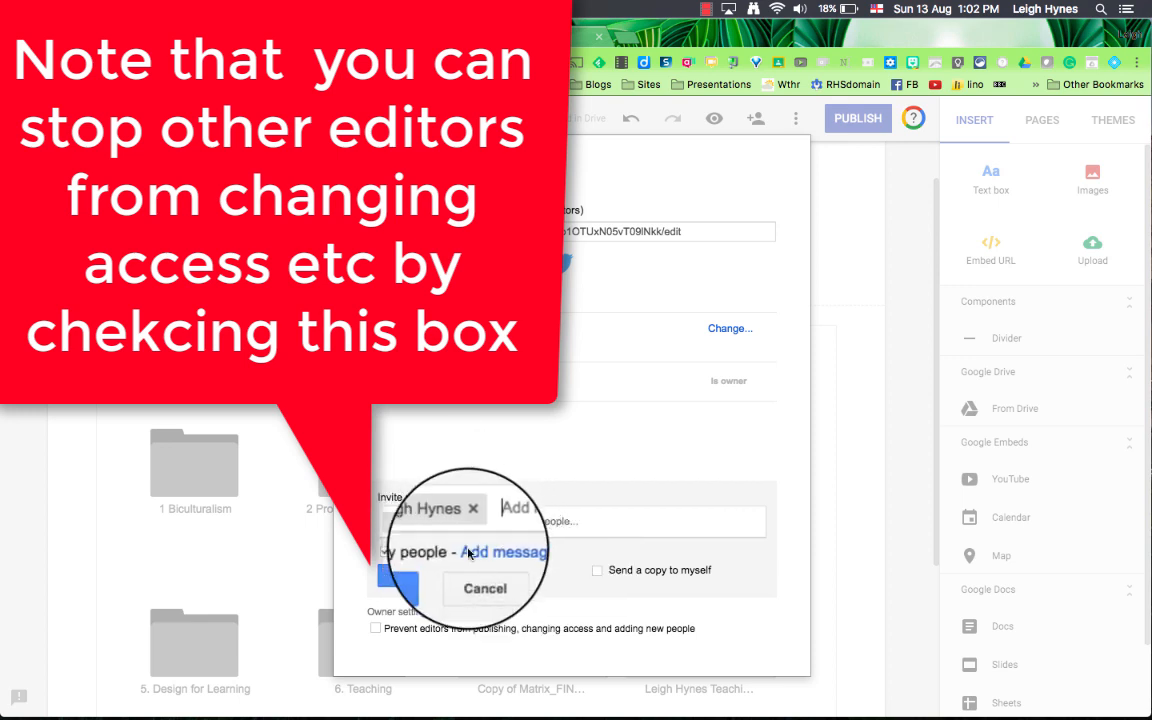
pyautogui.click(405, 575)
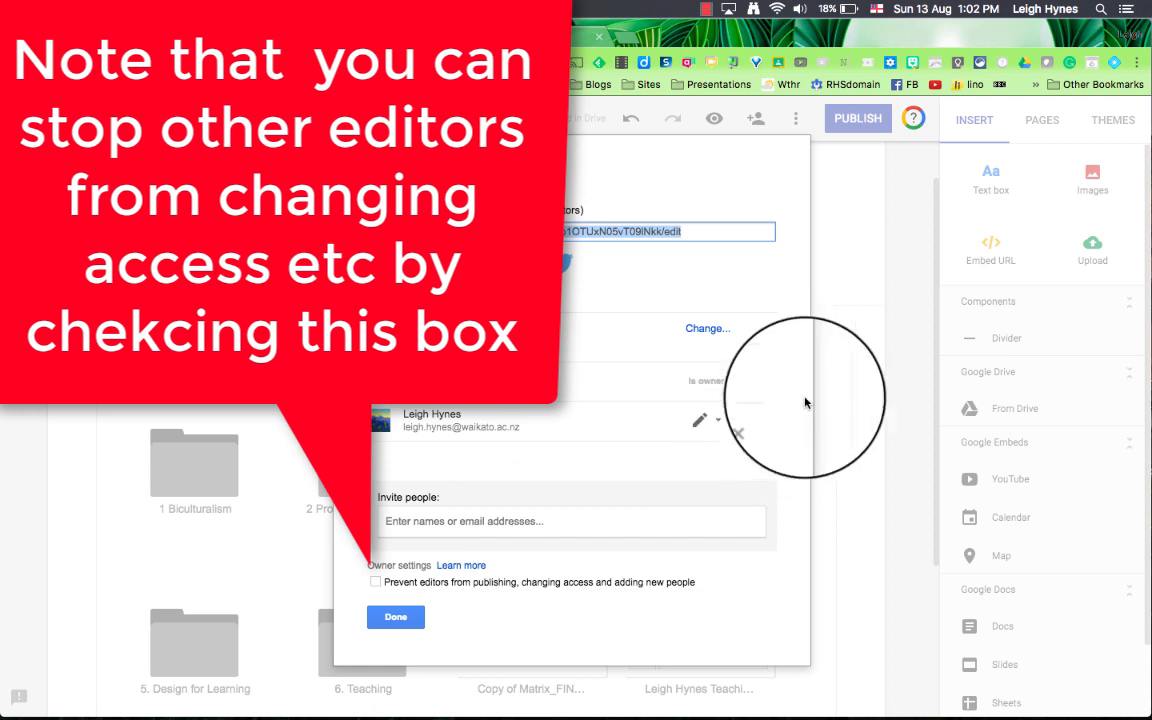
pyautogui.click(396, 619)
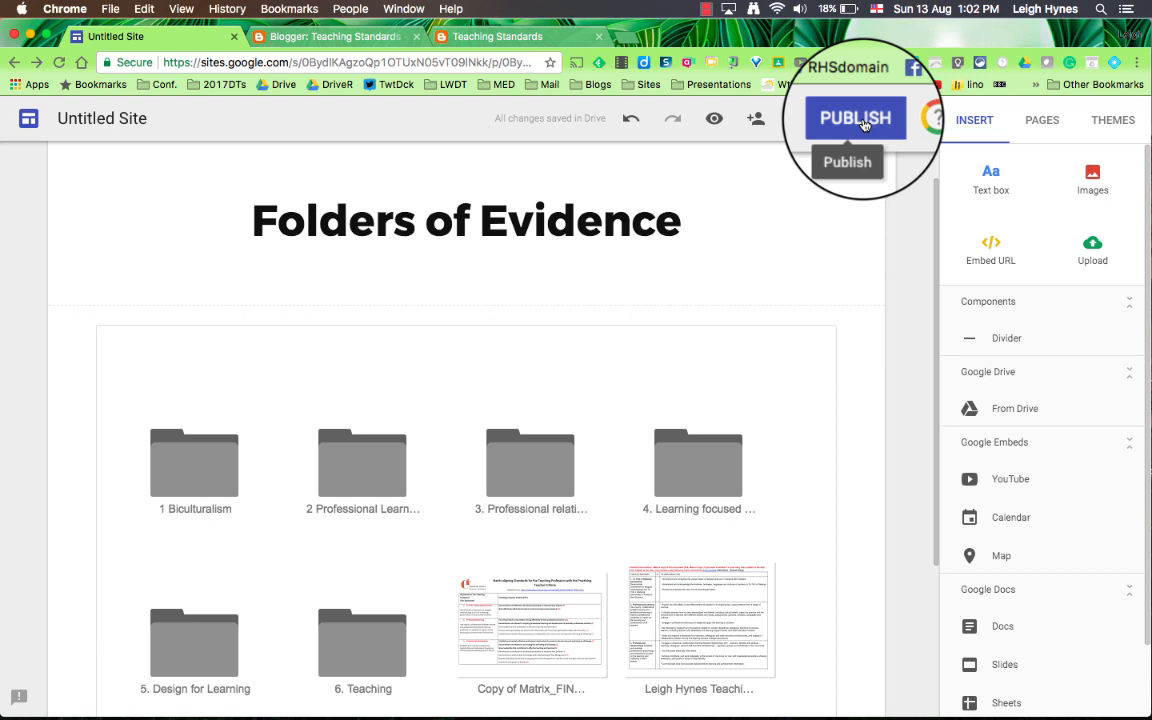
# Step: From the My blog page, publish the site under the owner's appraisal address, requesting that public search engines not display it
pyautogui.click(733, 419)
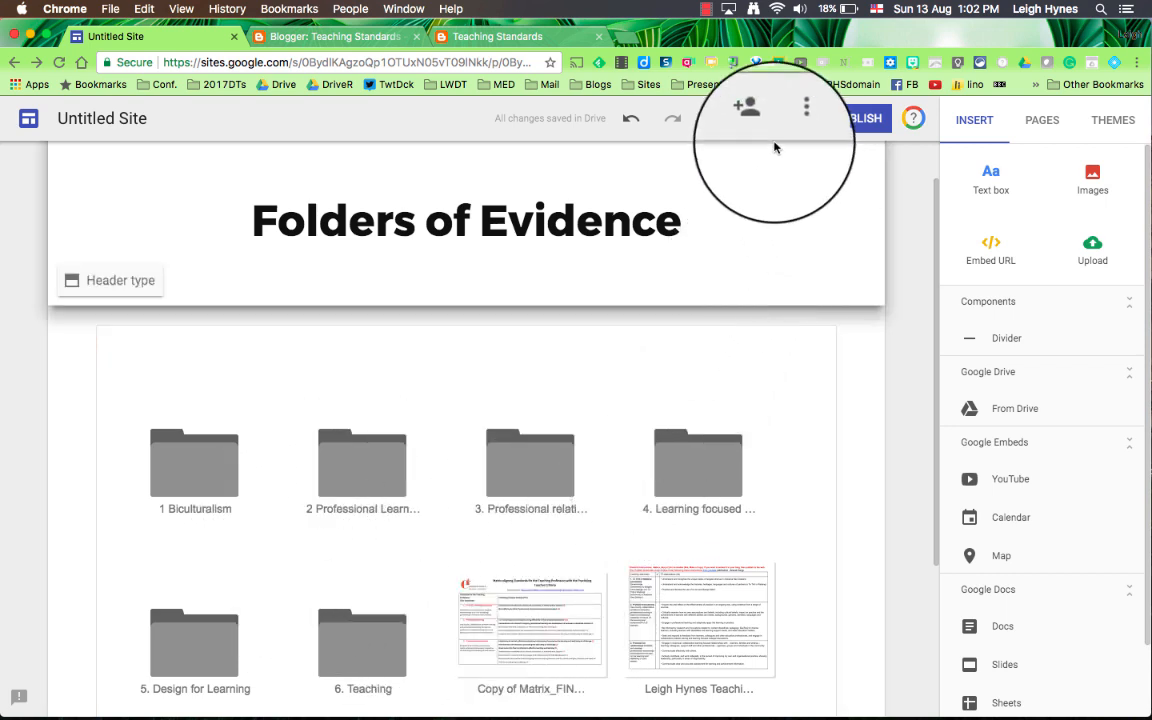
pyautogui.scroll(2, 849, 257)
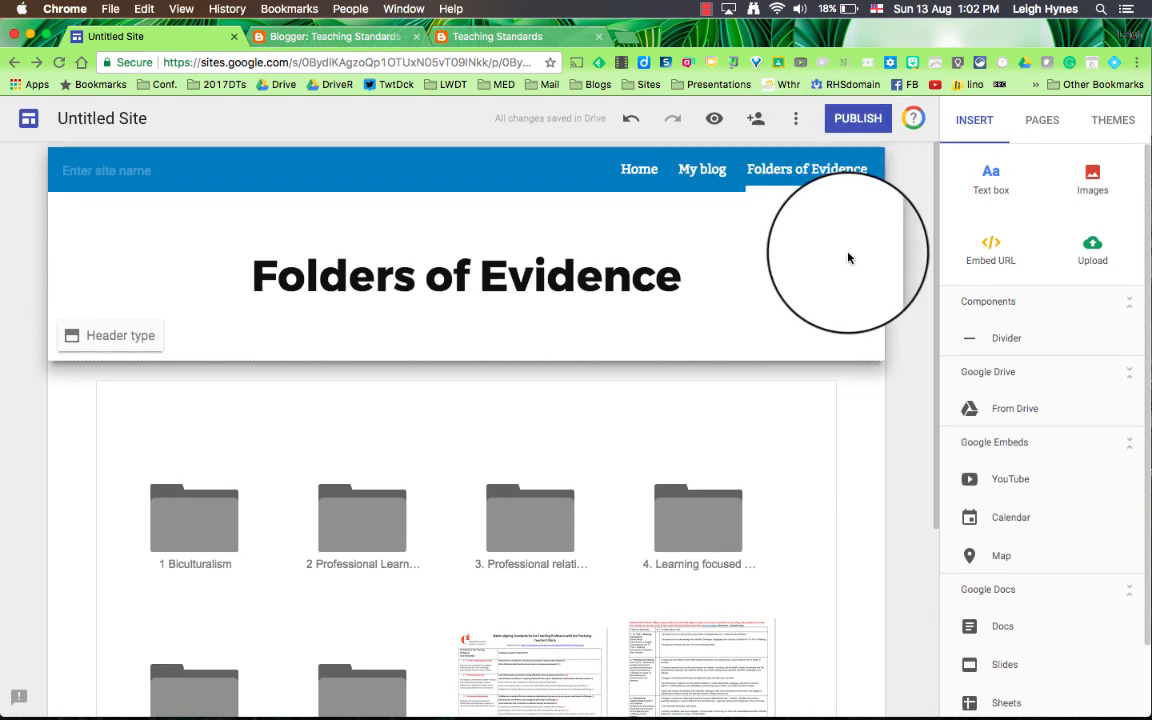
pyautogui.click(699, 180)
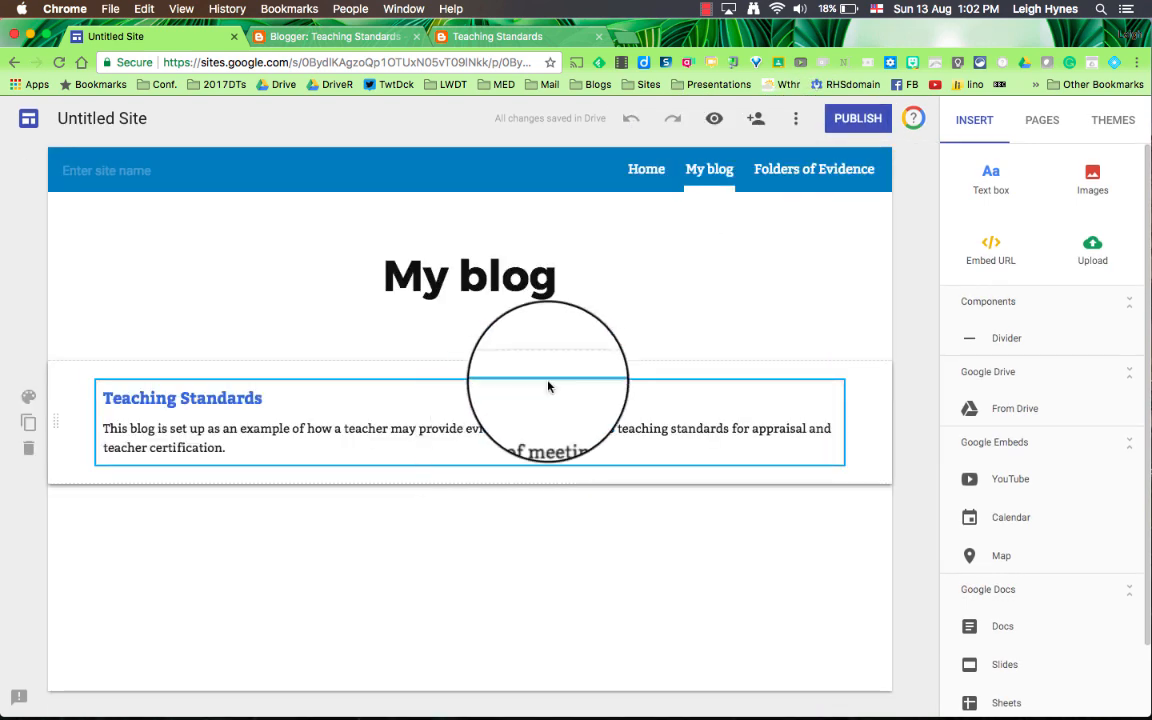
pyautogui.click(853, 118)
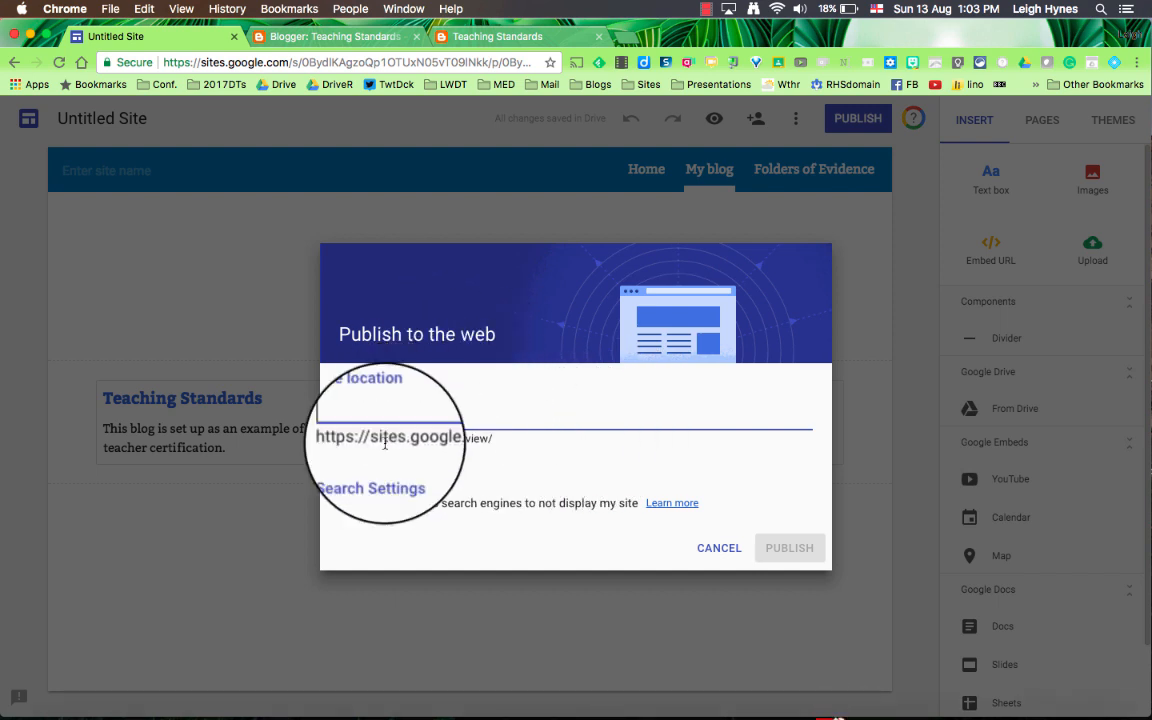
pyautogui.click(345, 503)
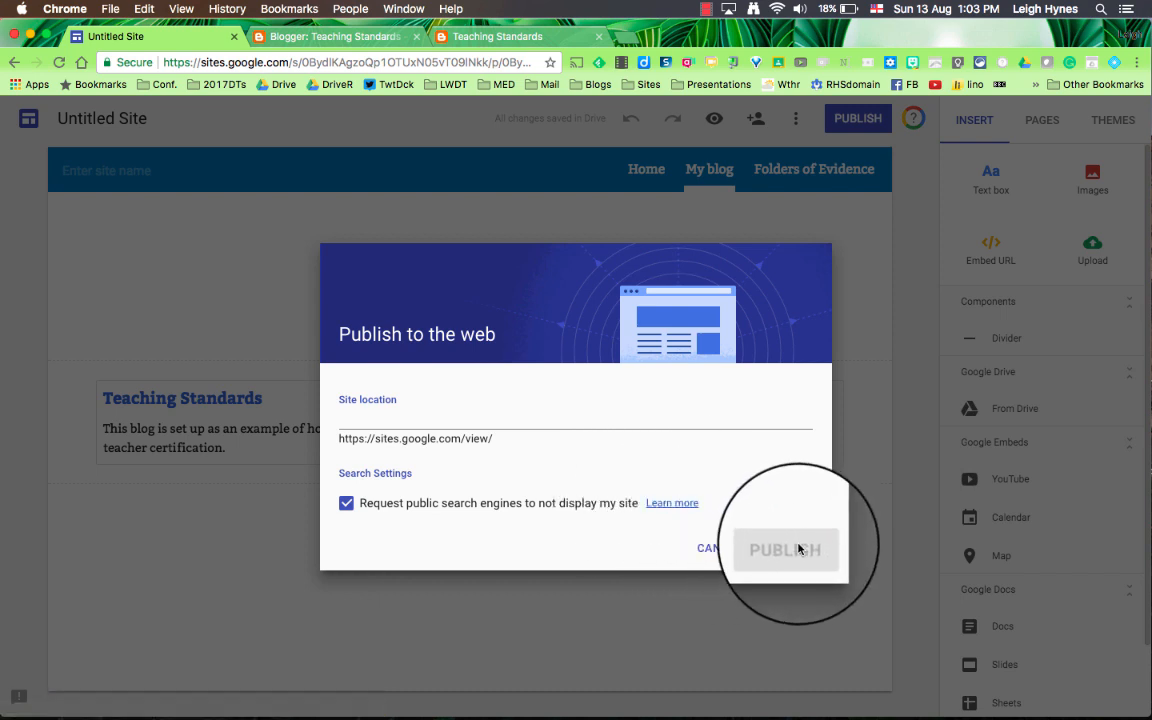
pyautogui.click(474, 423)
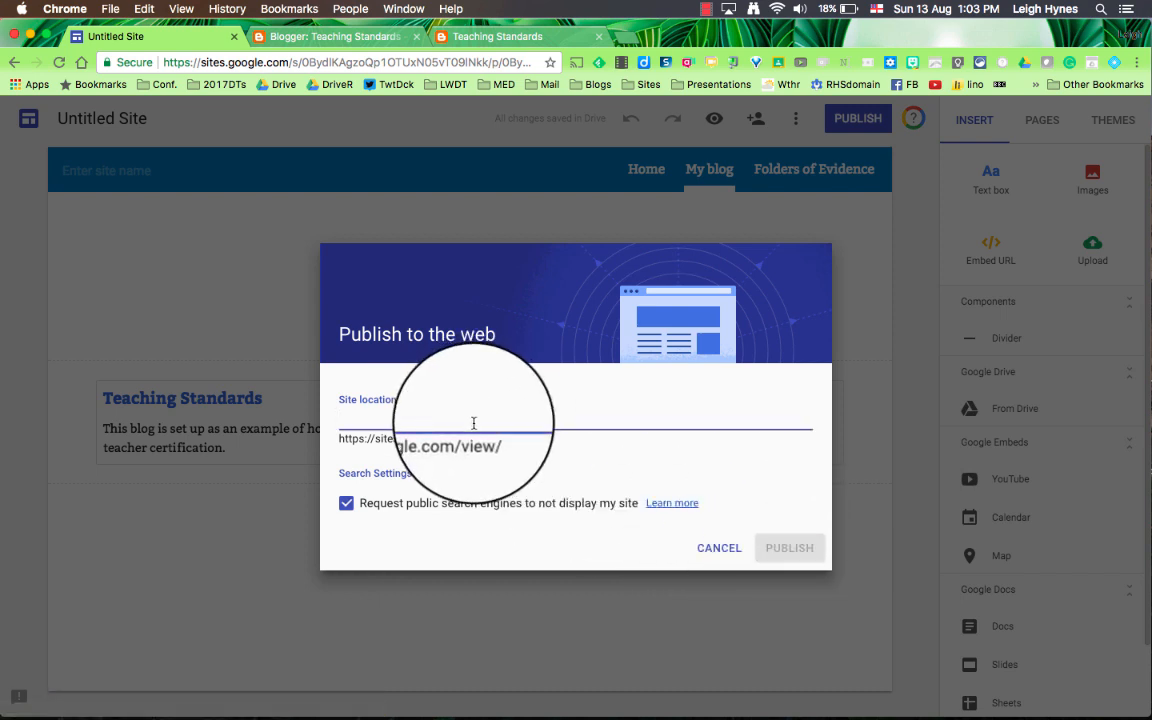
pyautogui.write('leighsappraisal')
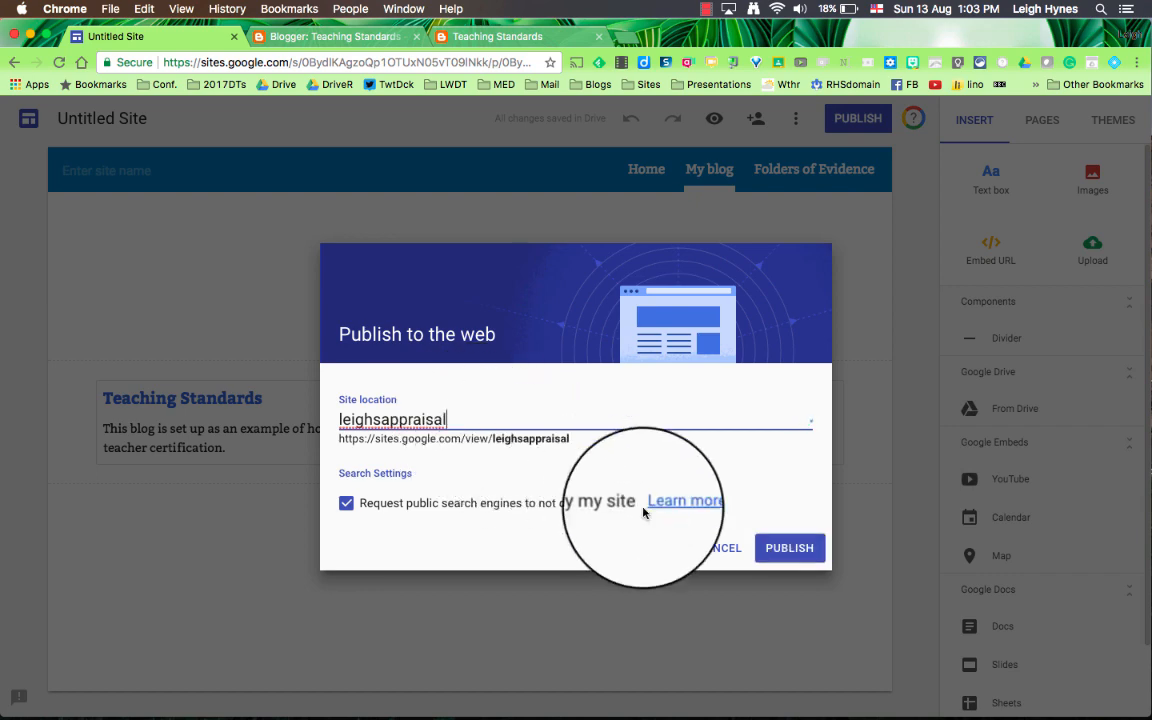
pyautogui.click(773, 548)
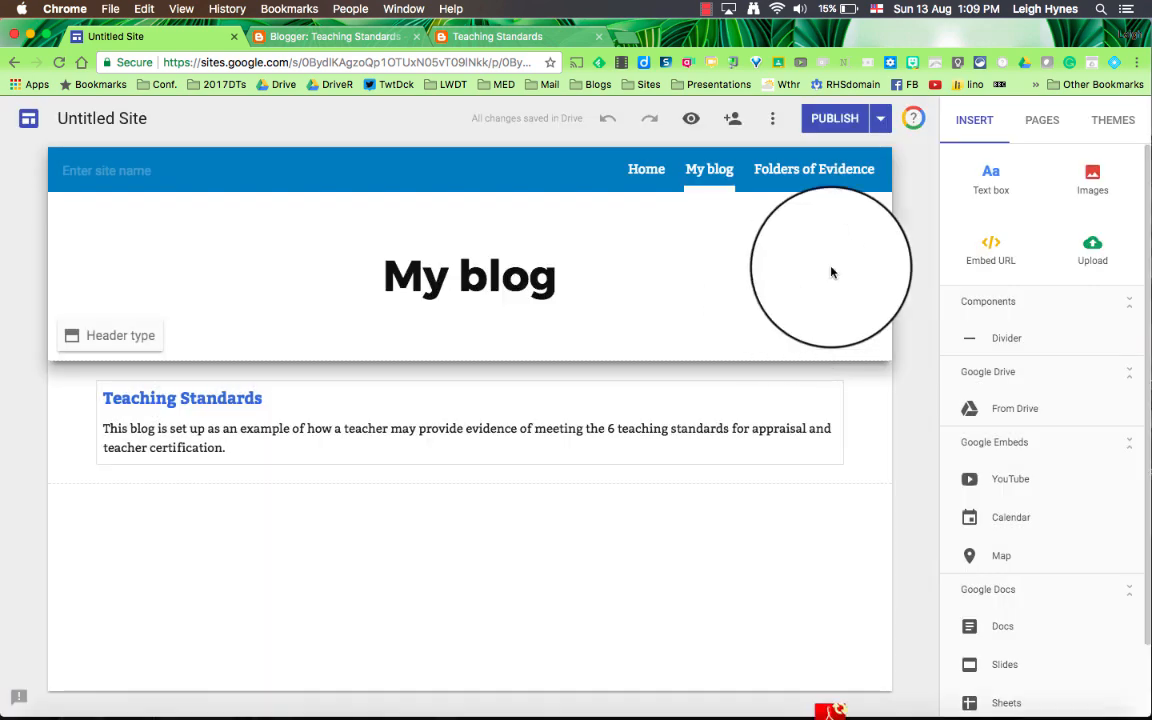
# Step: Add a new page named "Standards"
pyautogui.click(1036, 129)
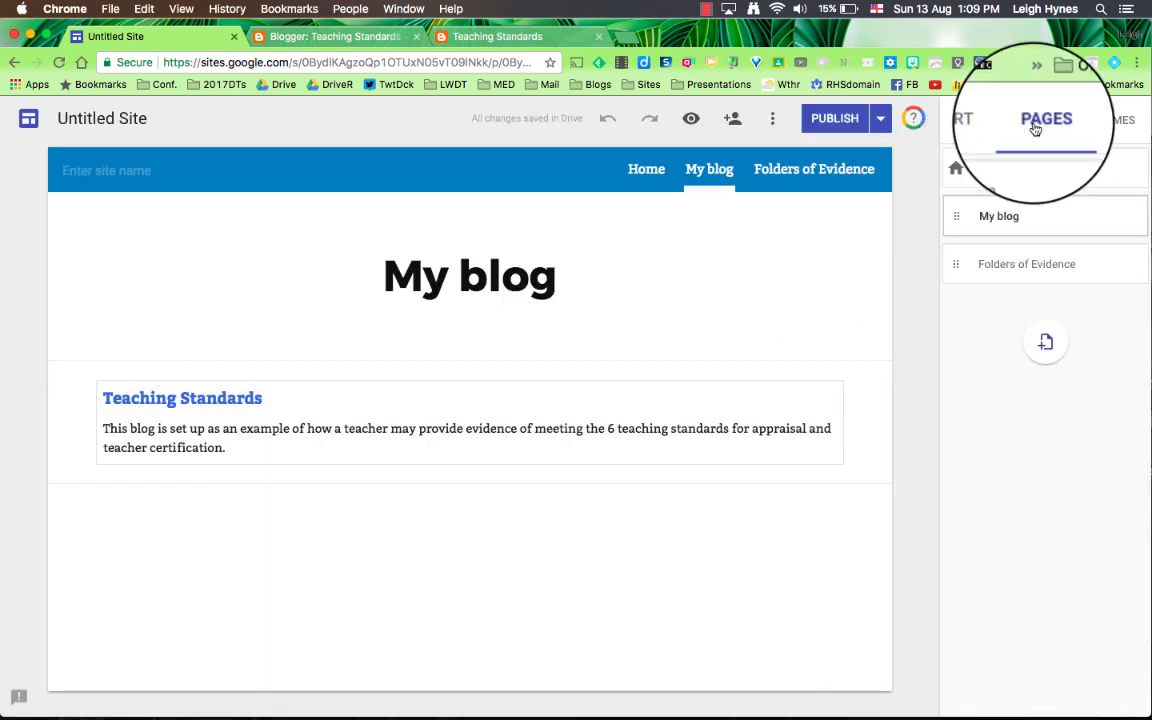
pyautogui.click(1045, 342)
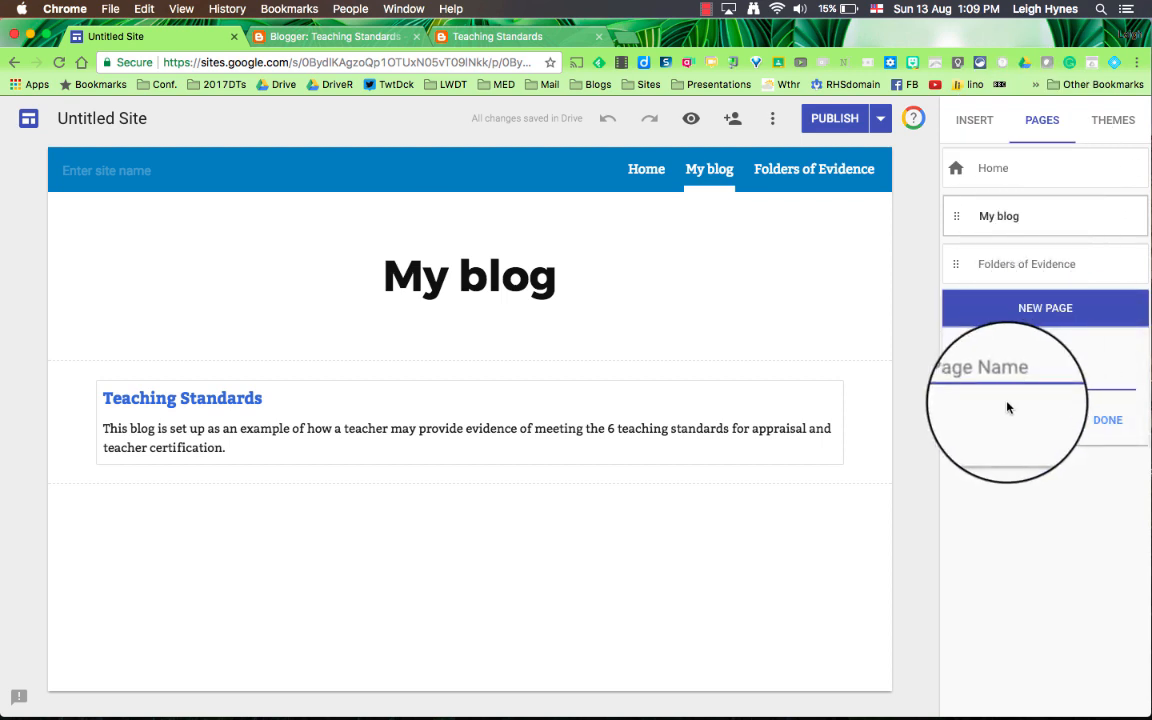
pyautogui.write('Standards')
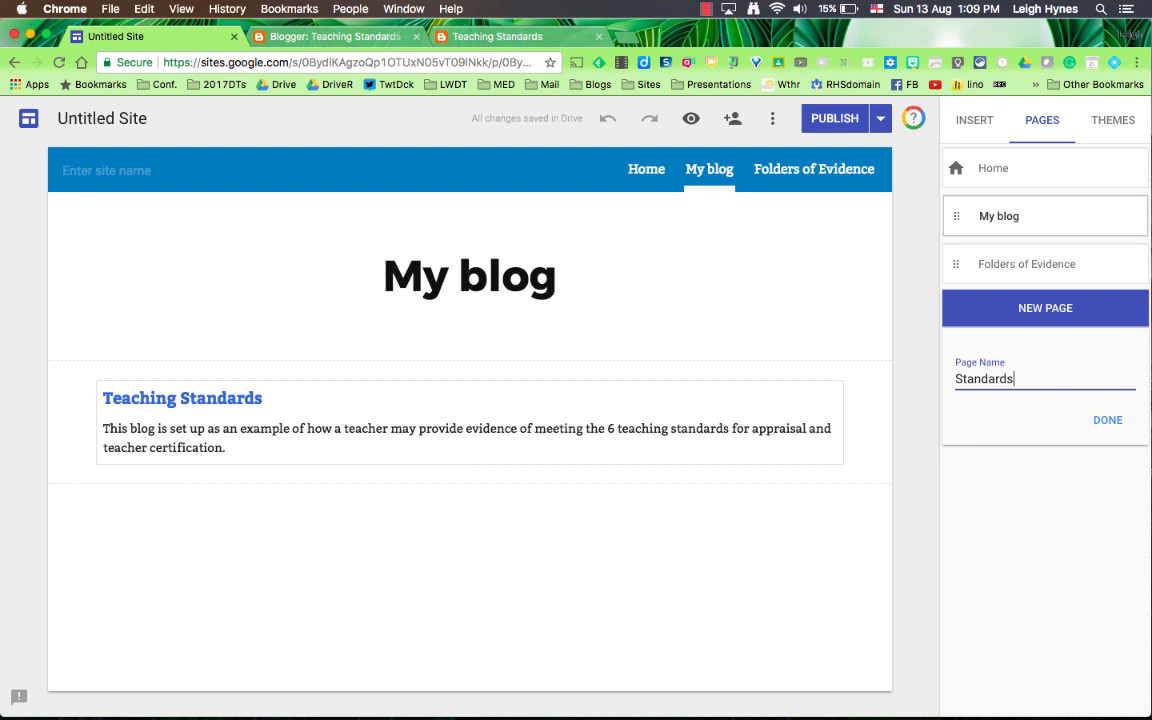
pyautogui.click(1108, 425)
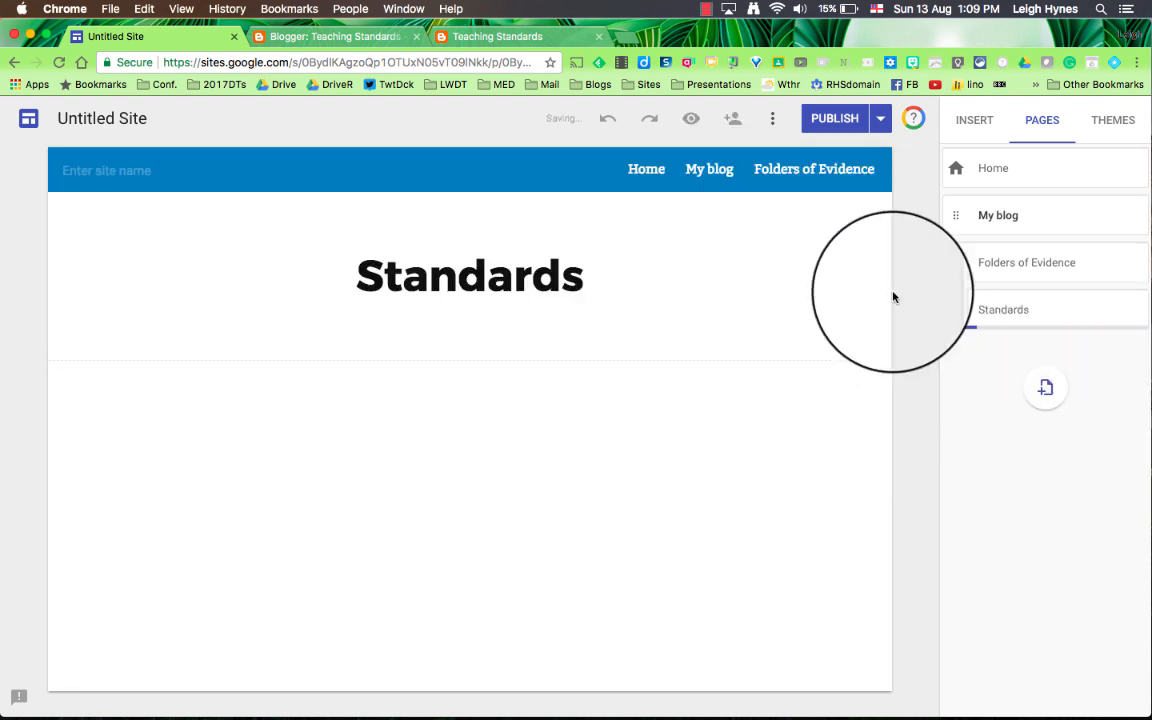
# Step: Insert the copy of the teaching standards Google Doc from today's files on the Standards page and make the embed taller
pyautogui.click(975, 121)
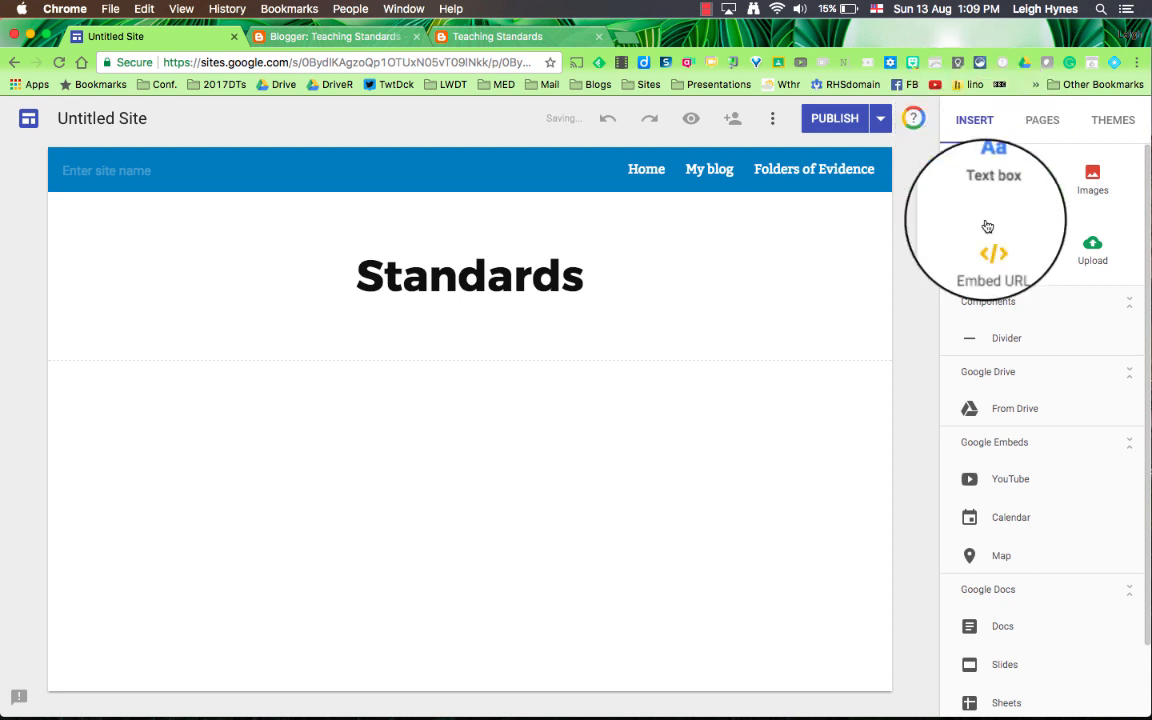
pyautogui.click(996, 628)
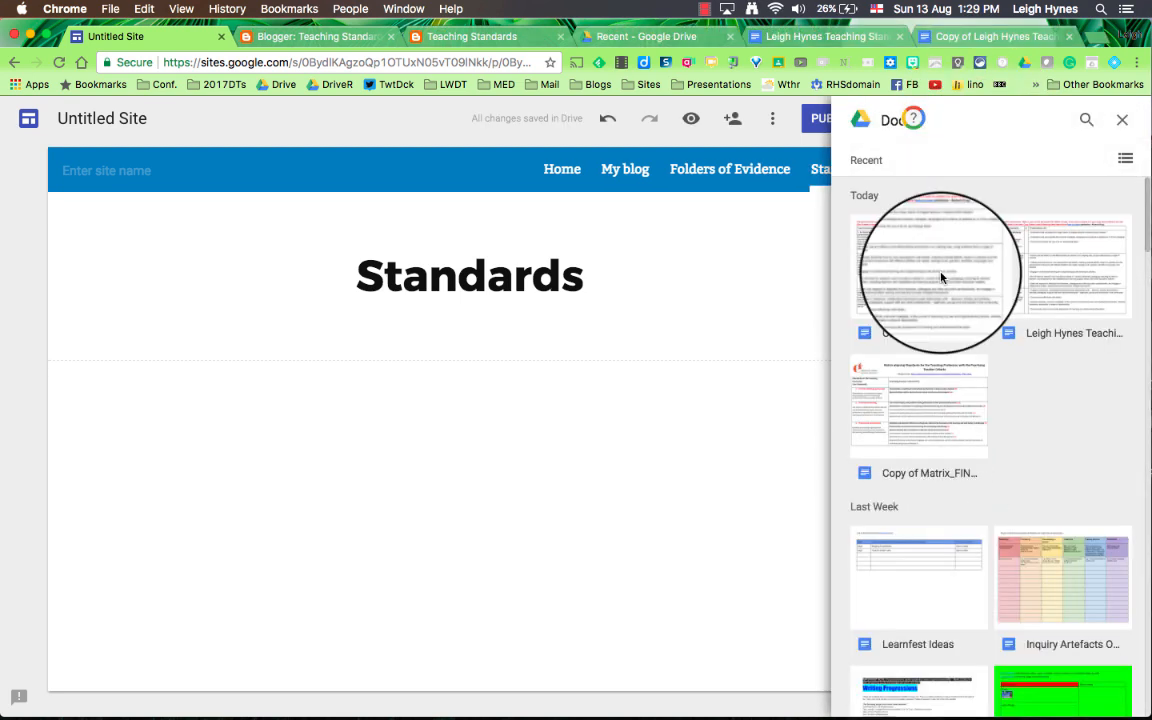
pyautogui.click(940, 278)
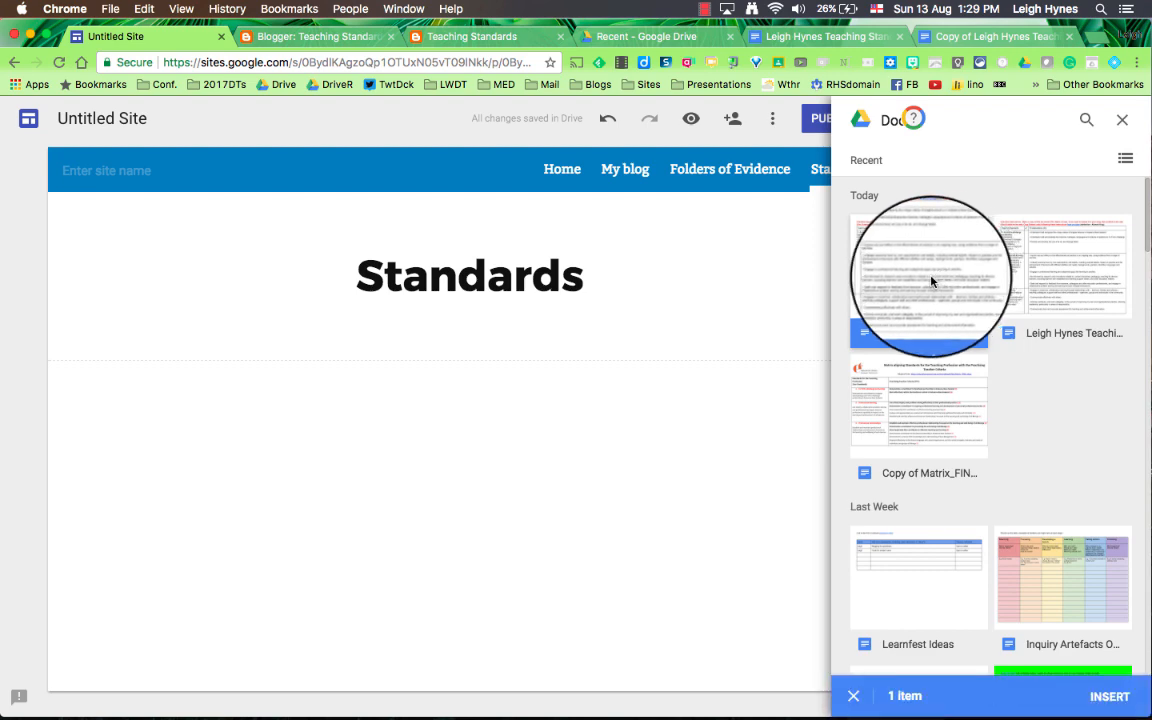
pyautogui.click(1113, 698)
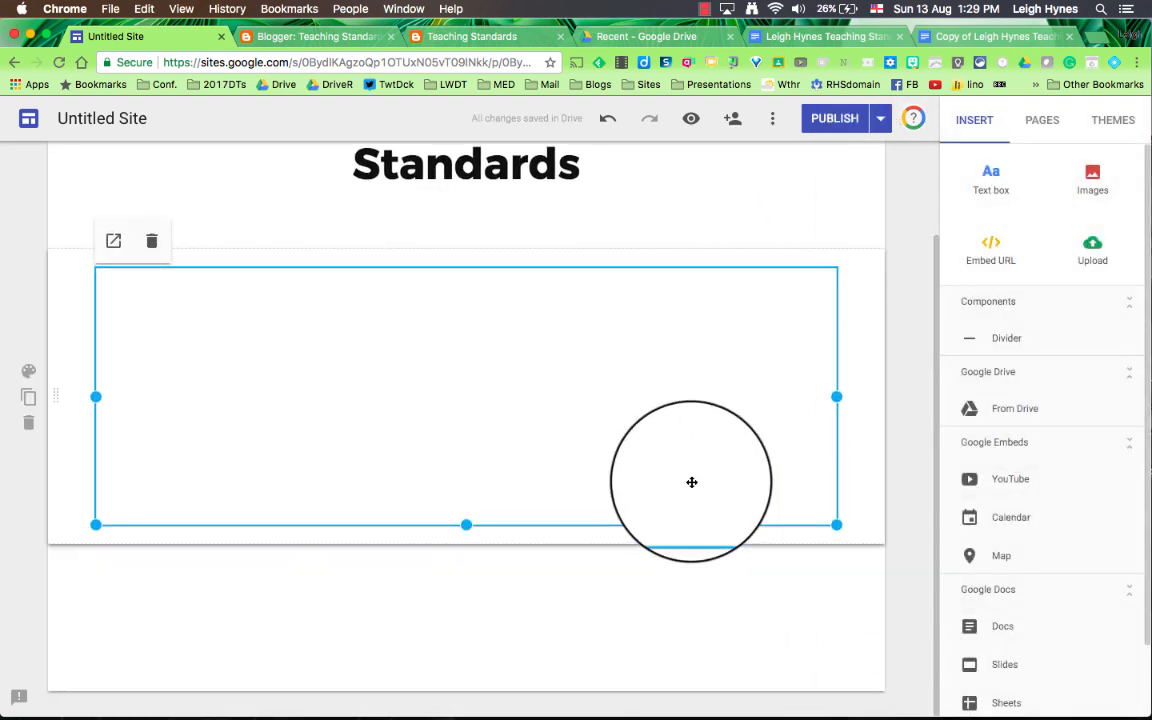
pyautogui.moveTo(466, 524); pyautogui.dragTo(440, 712)
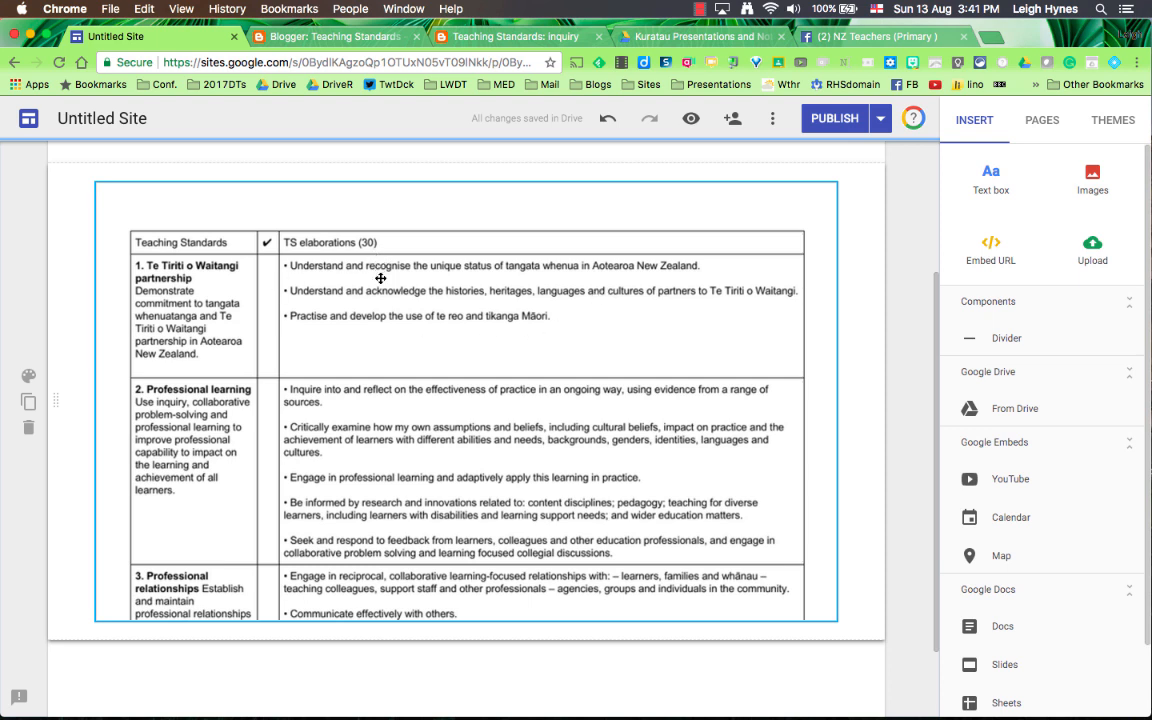
# Step: Look over the embedded standards table, and check the Home, My blog, Folders of Evidence and Standards pages
pyautogui.scroll(-3, 385, 316)
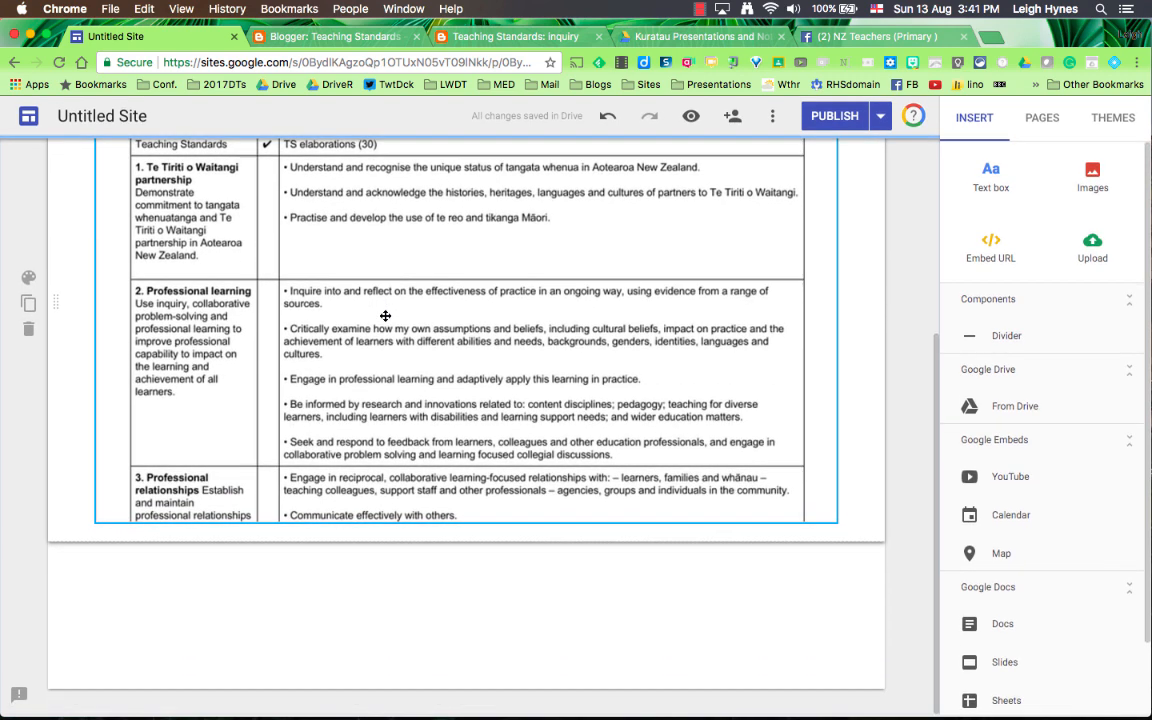
pyautogui.scroll(4, 385, 316)
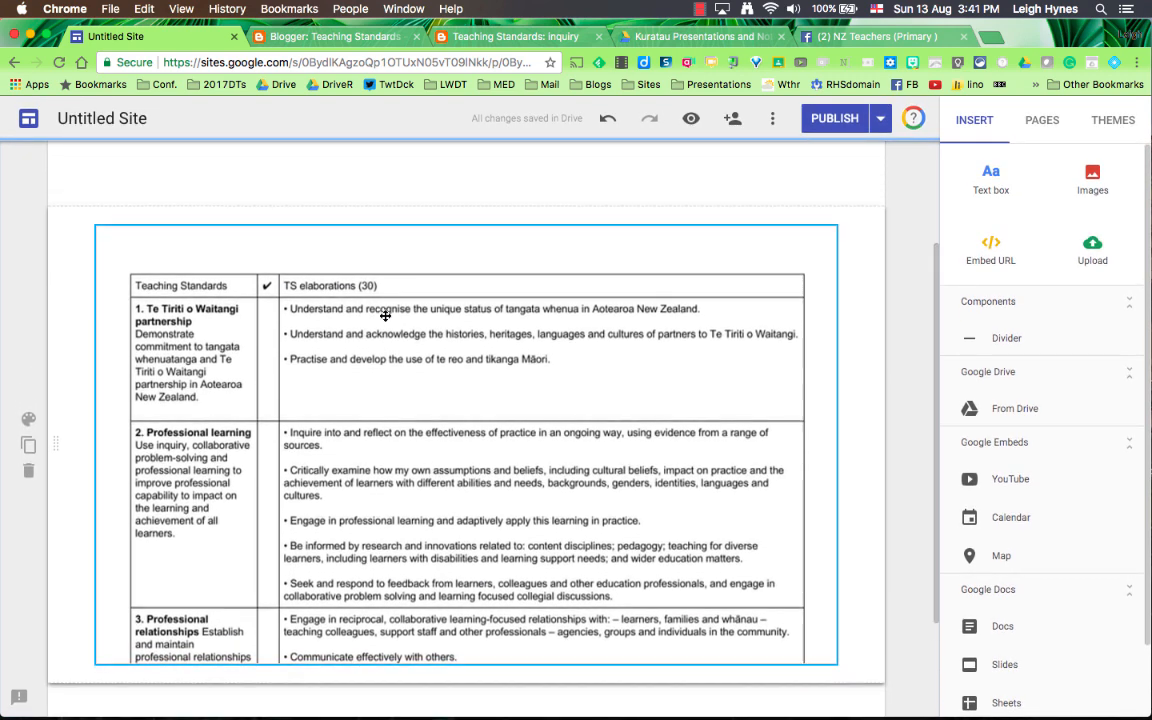
pyautogui.scroll(-2, 385, 316)
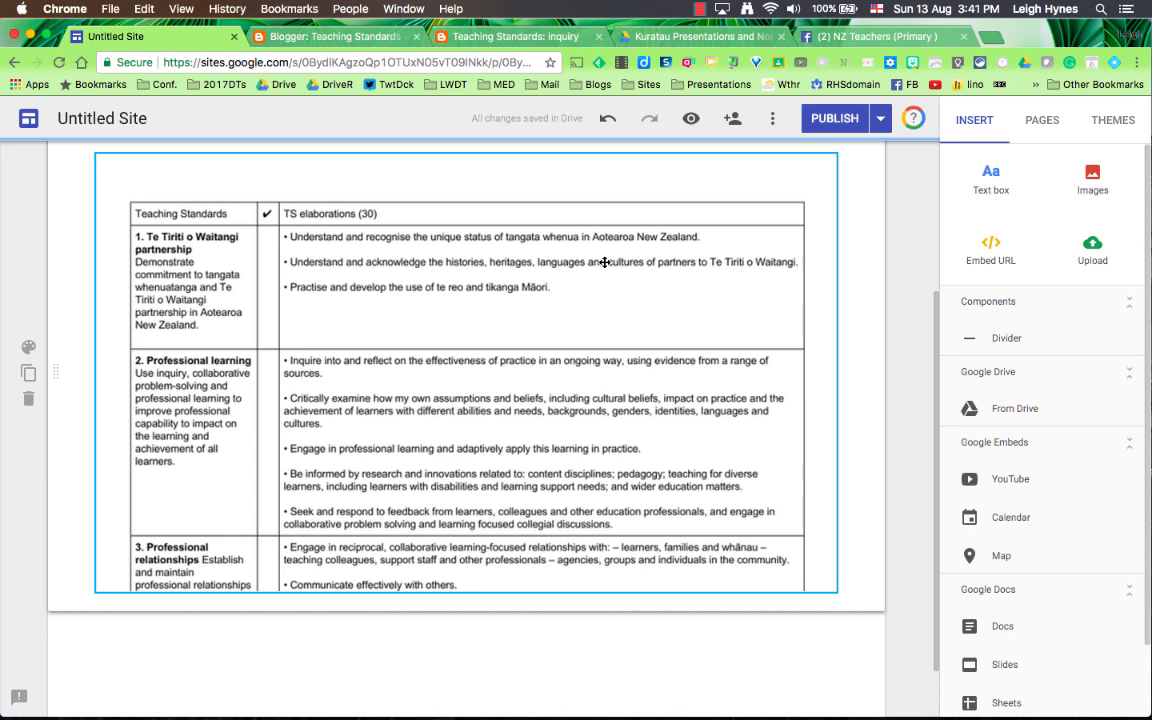
pyautogui.scroll(5, 604, 262)
pyautogui.click(555, 176)
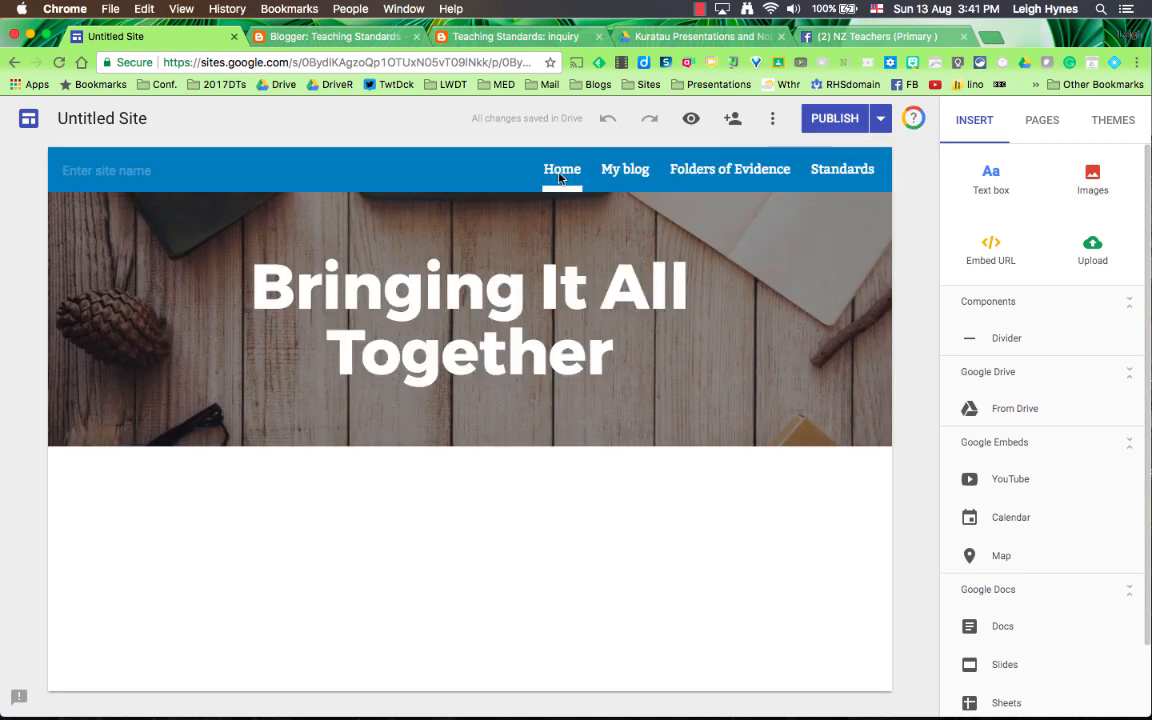
pyautogui.click(619, 181)
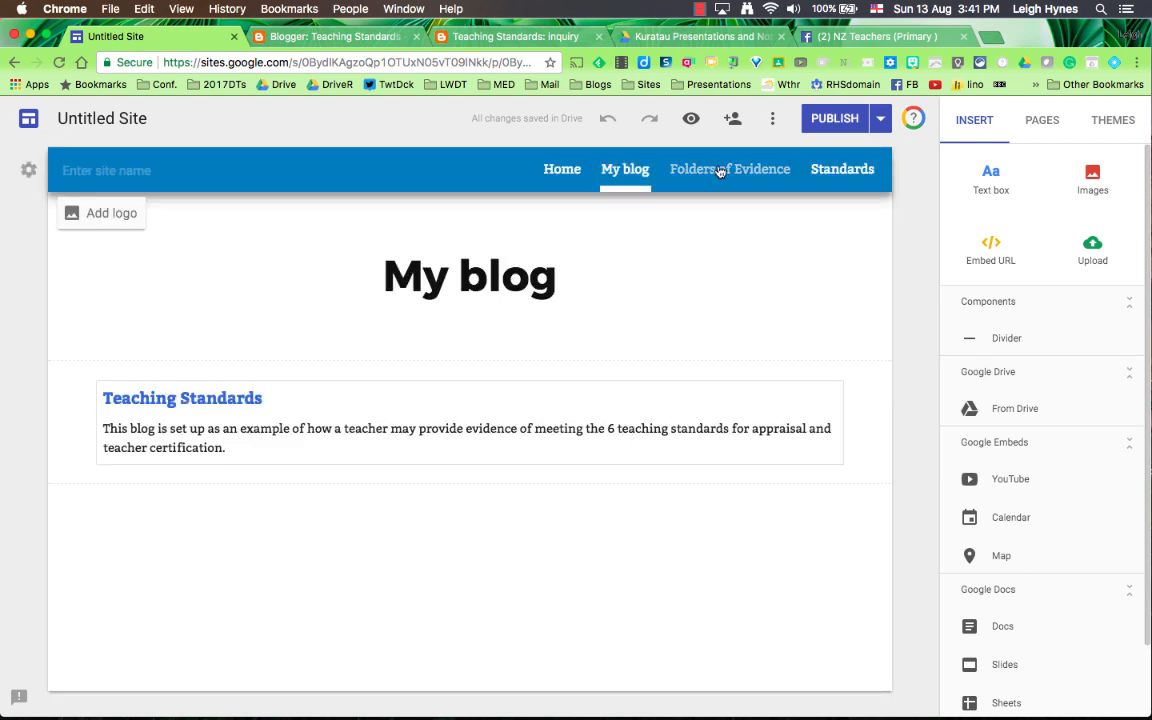
pyautogui.click(719, 173)
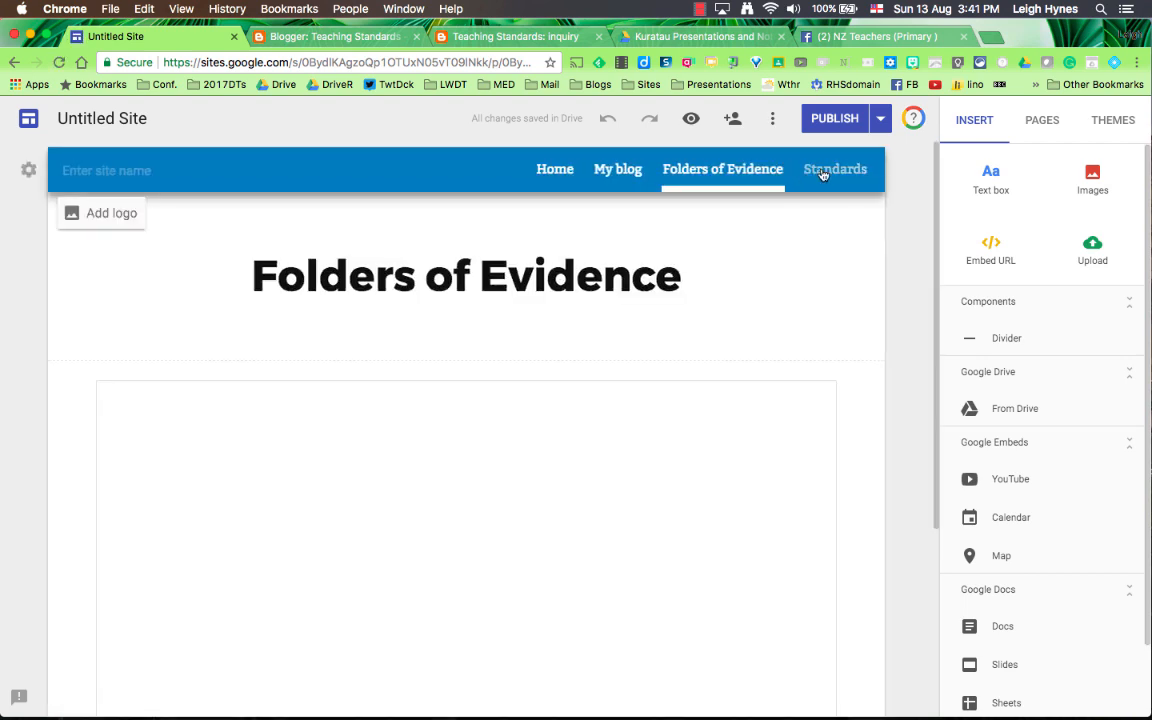
pyautogui.click(822, 173)
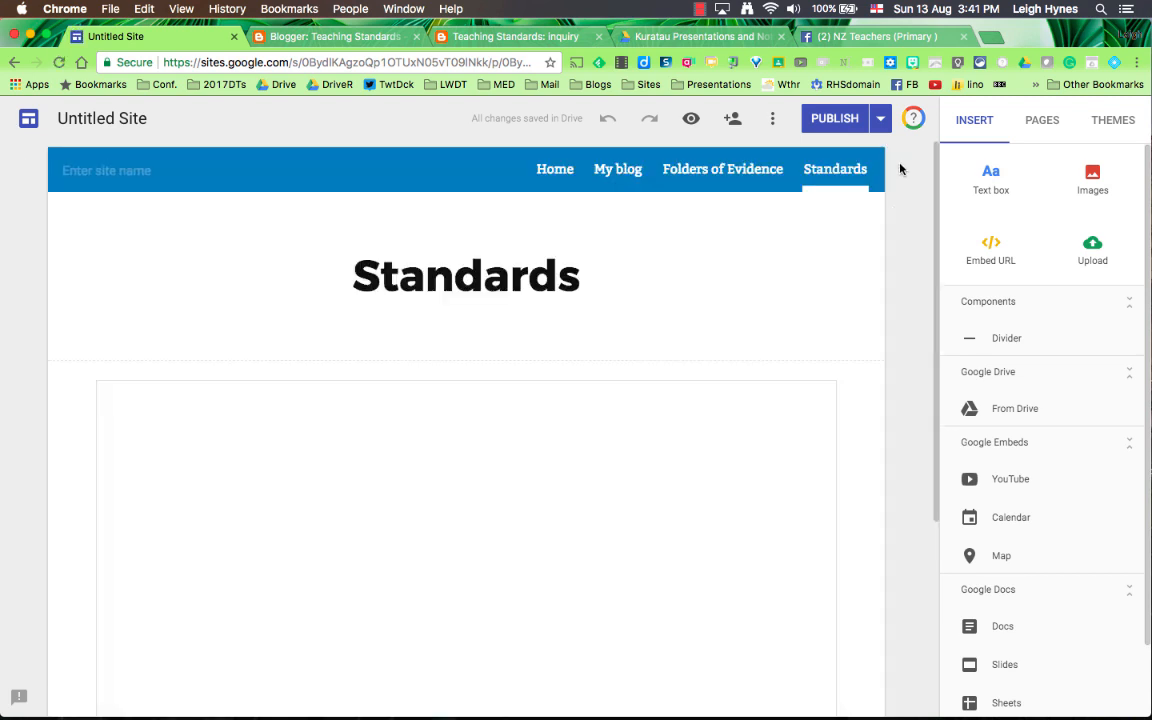
# Step: Add a new page named "Tataiako" to the site
pyautogui.click(1043, 124)
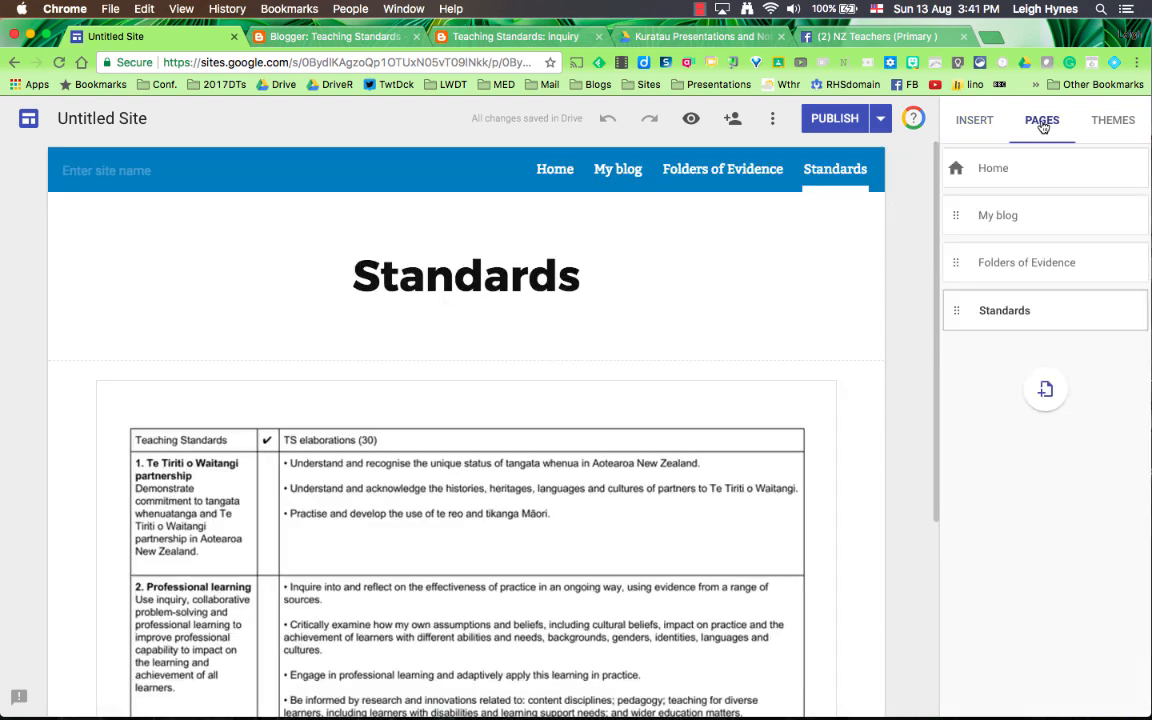
pyautogui.click(1055, 405)
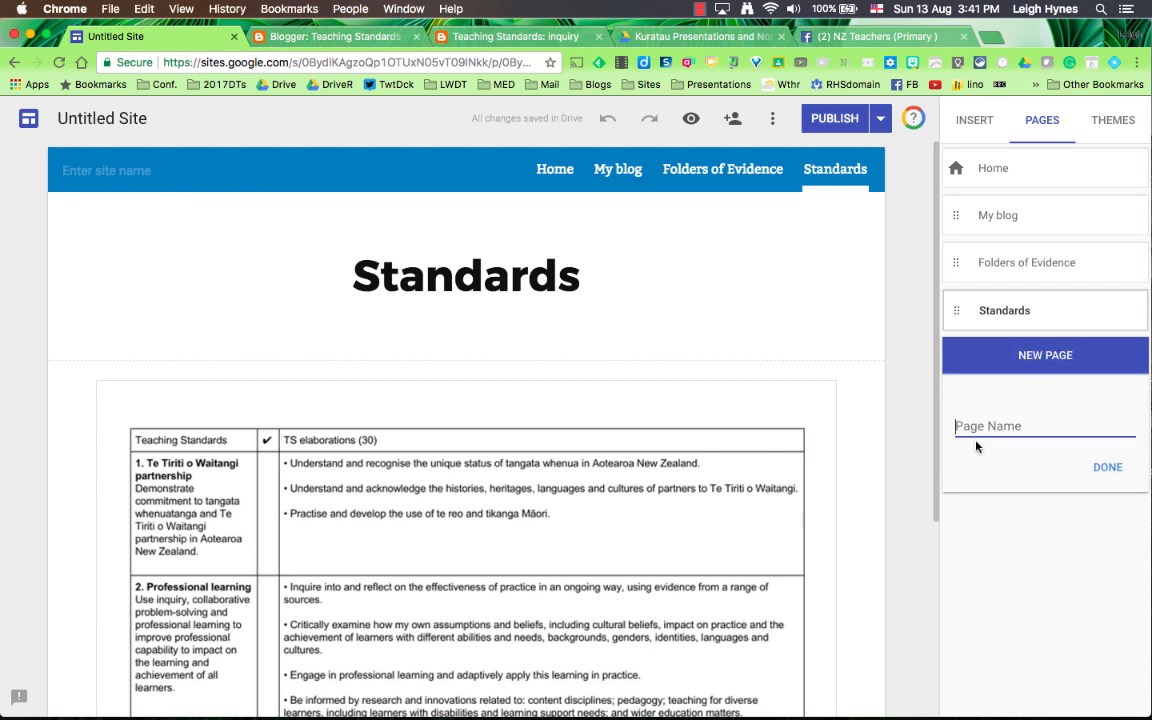
pyautogui.write('Tataiako')
pyautogui.click(1108, 469)
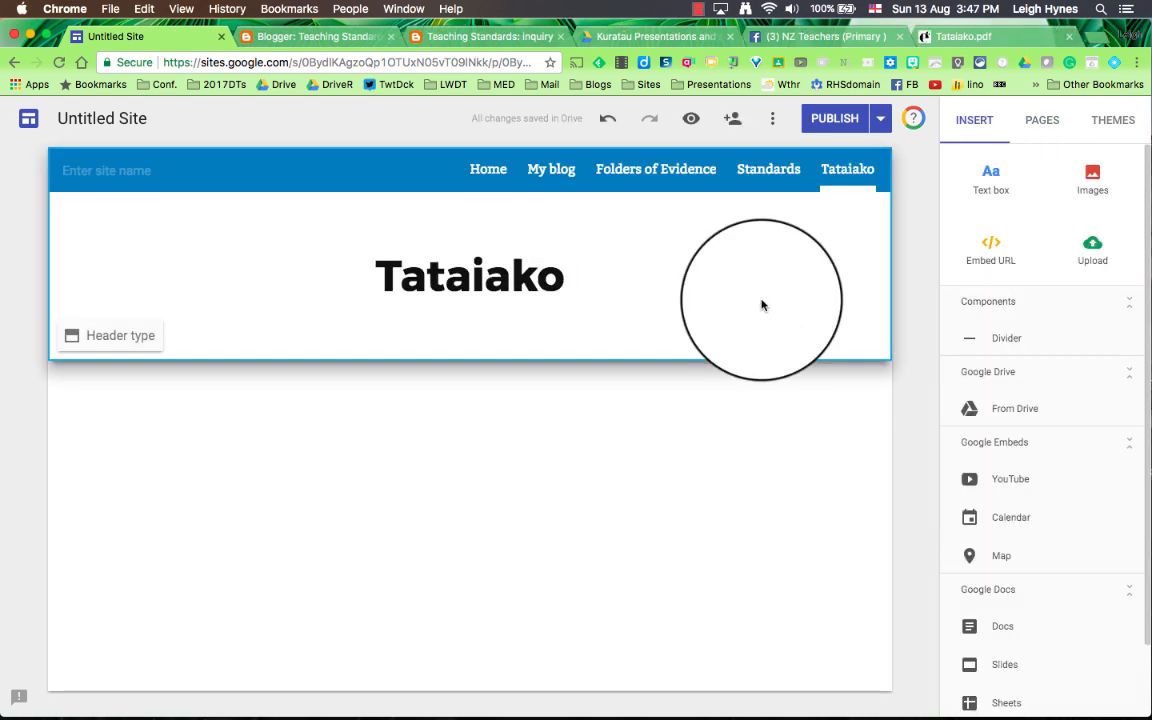
pyautogui.click(991, 258)
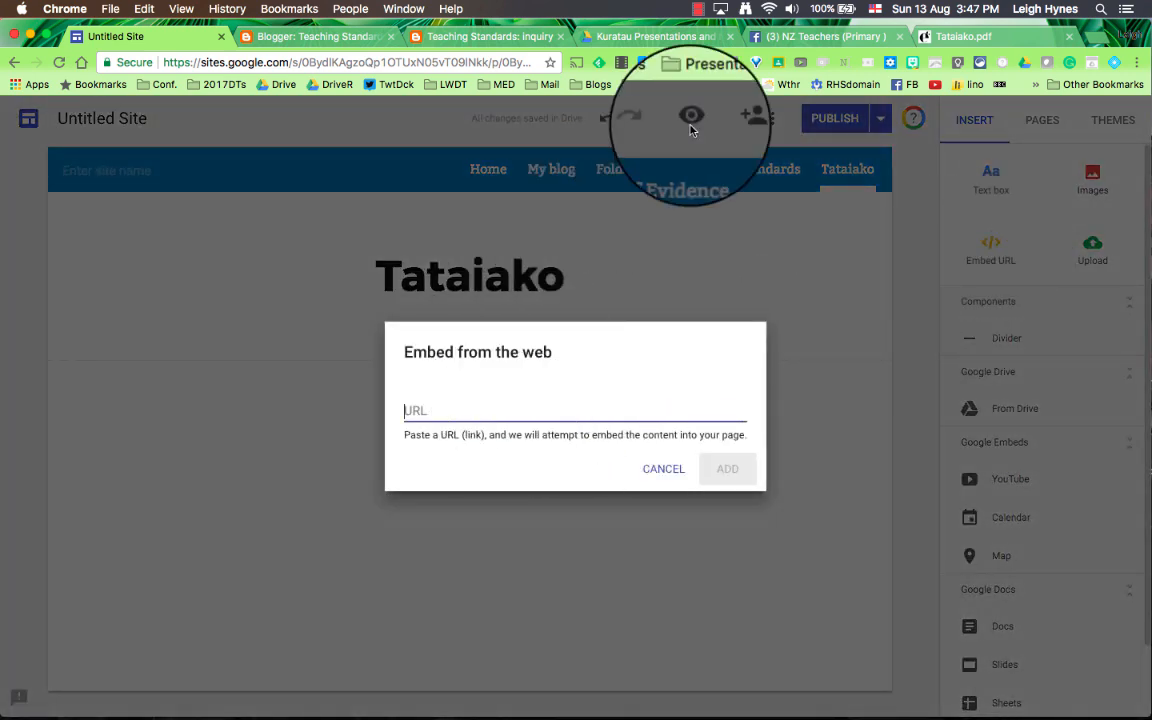
pyautogui.click(950, 40)
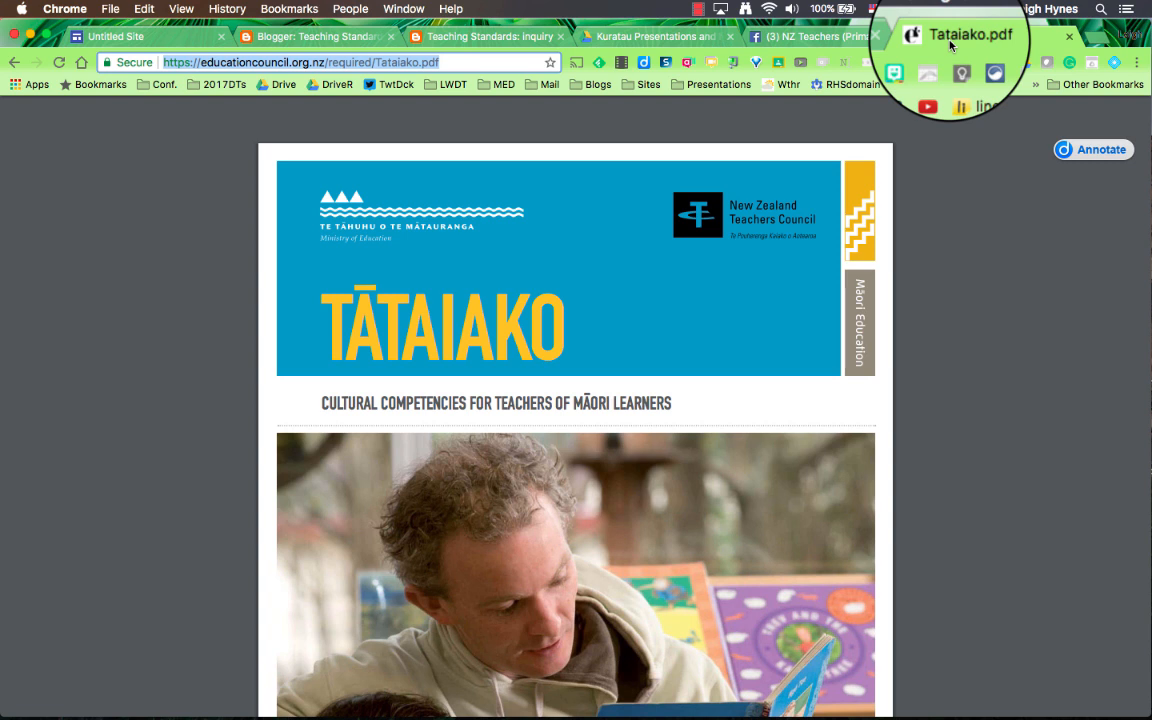
pyautogui.click(118, 37)
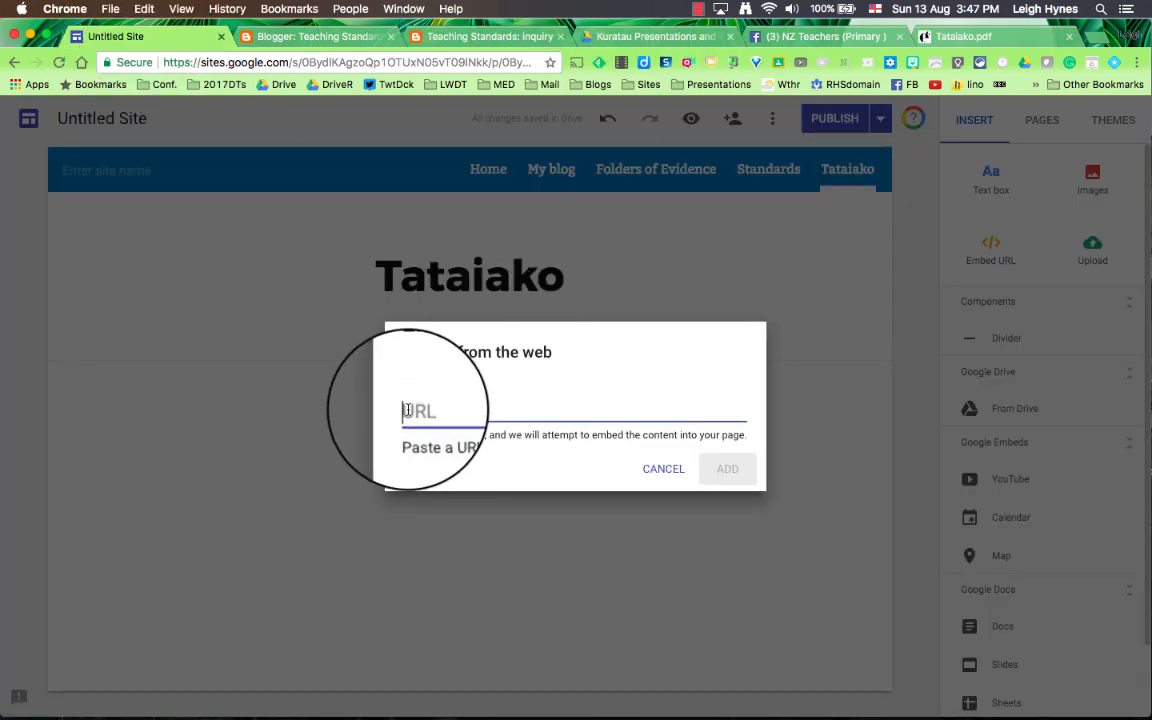
pyautogui.write('https://educationcouncil.org.nz/required/Tataiako.pdf')
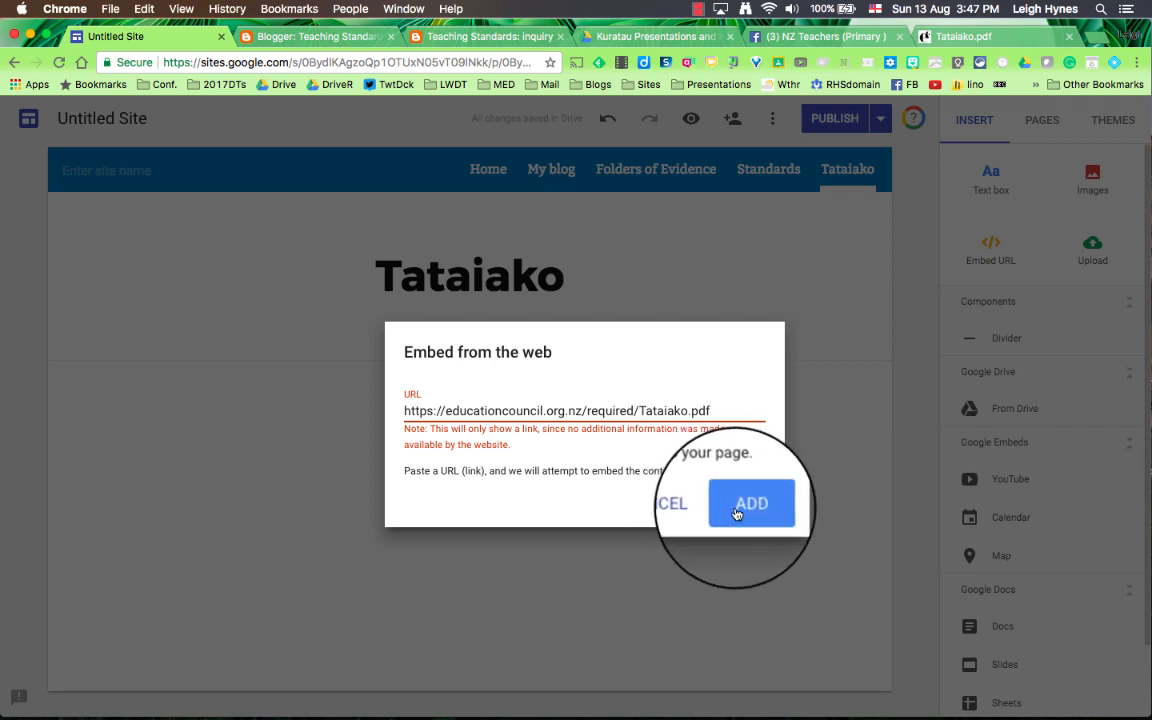
pyautogui.click(736, 507)
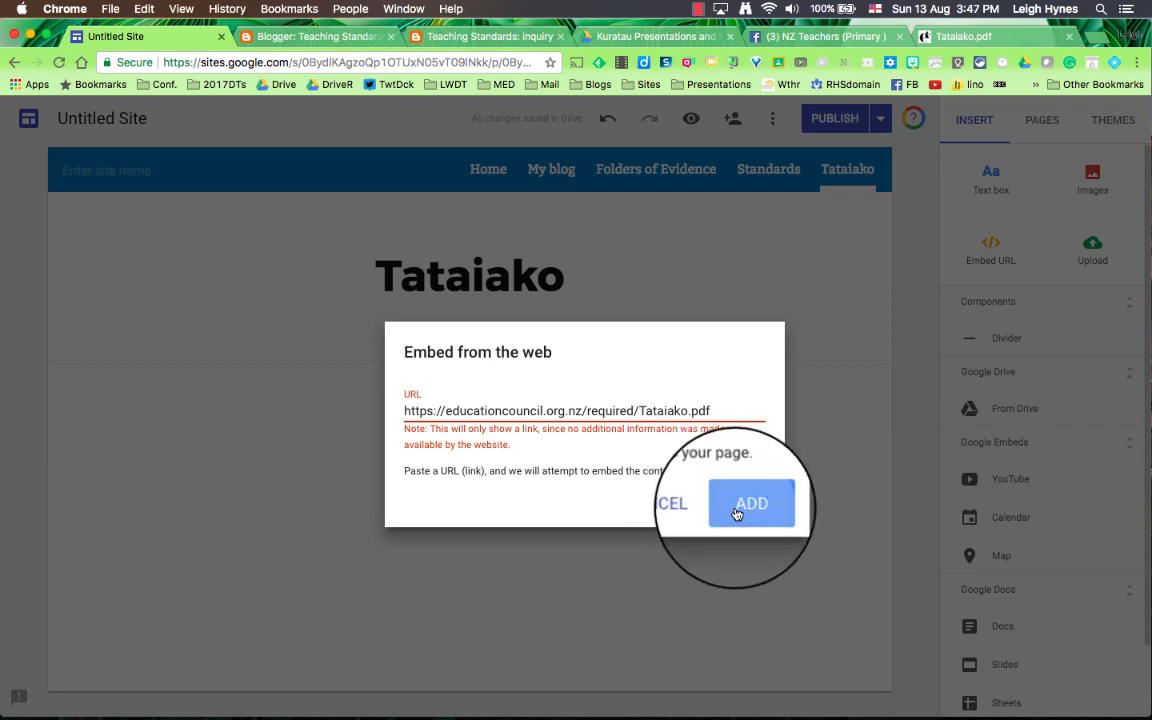
pyautogui.moveTo(460, 393); pyautogui.dragTo(863, 418)
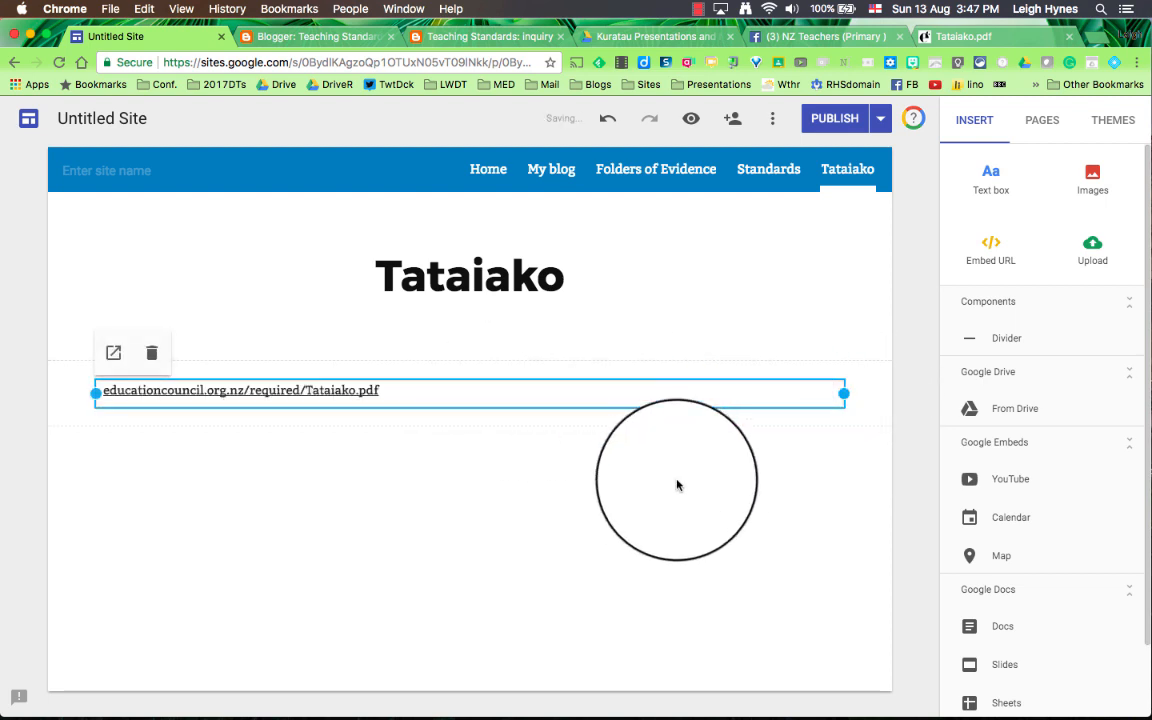
pyautogui.click(670, 487)
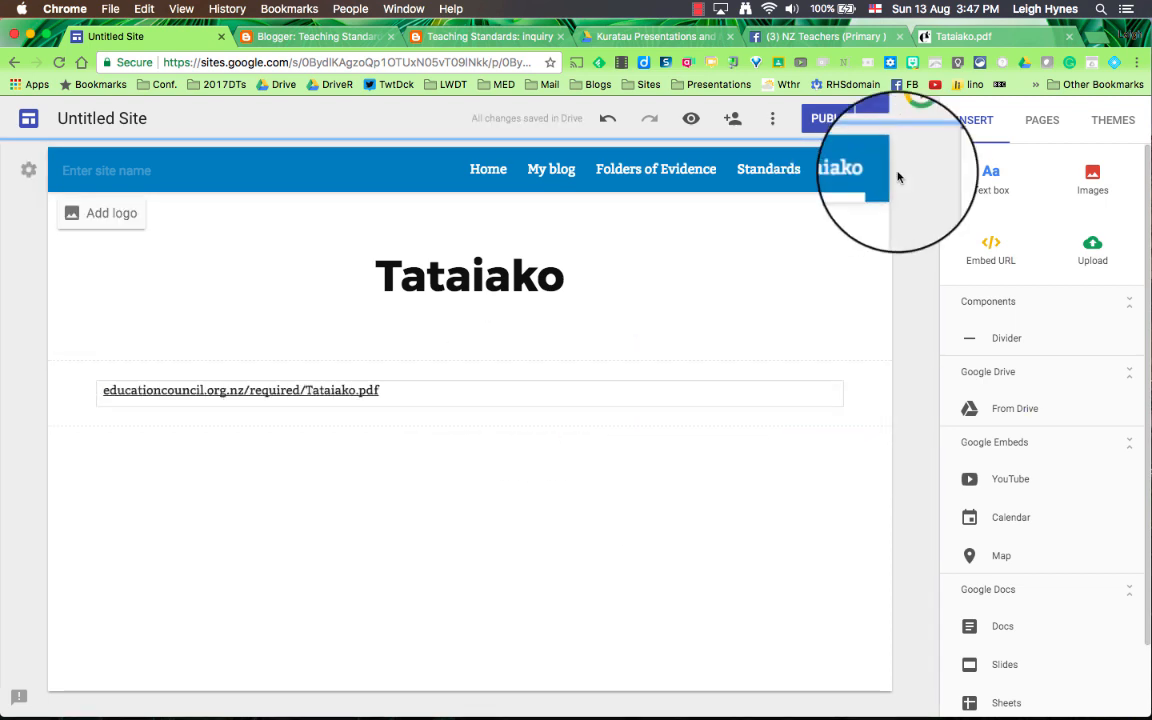
# Step: Capture a screenshot of the circular competencies diagram on page 5 of the Tataiako PDF
pyautogui.click(969, 44)
pyautogui.scroll(-15, 660, 300)
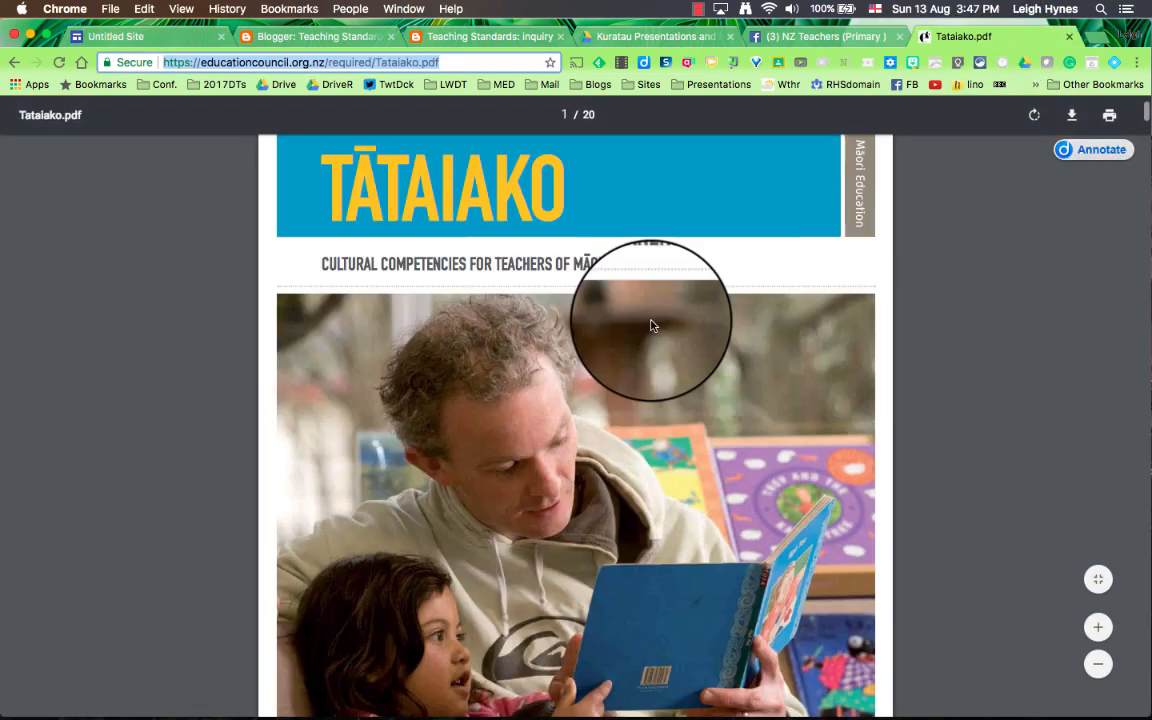
pyautogui.scroll(-15, 651, 326)
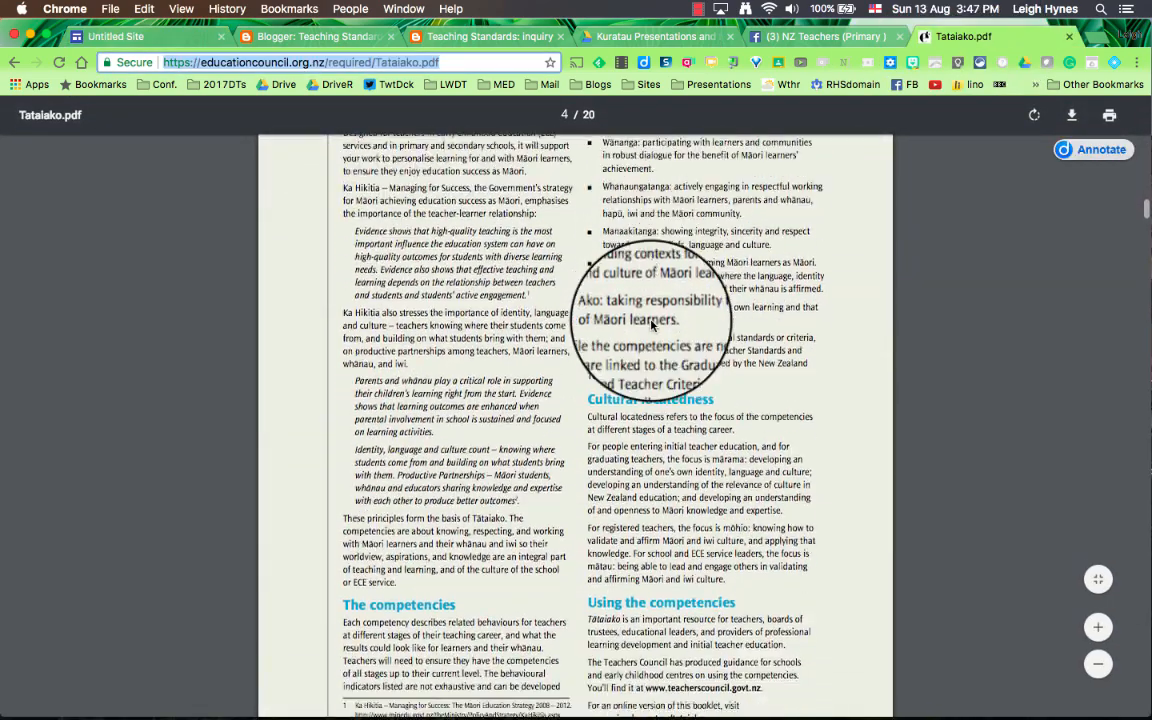
pyautogui.scroll(5, 651, 326)
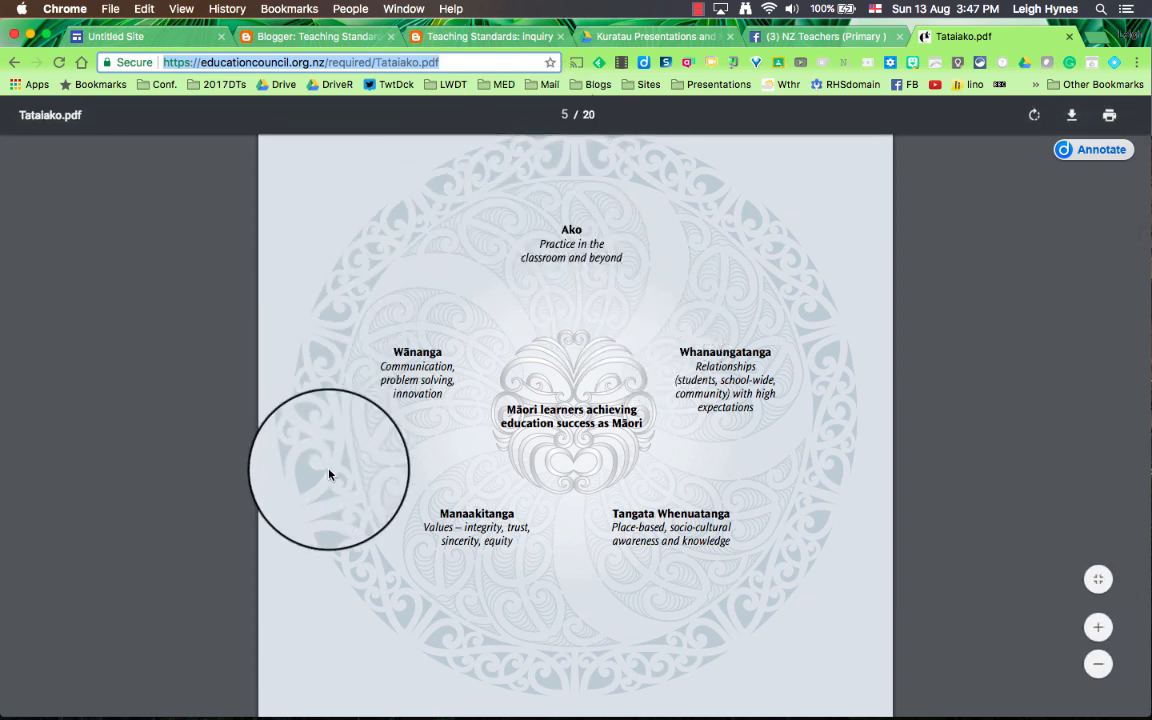
pyautogui.press('super+shift+4')
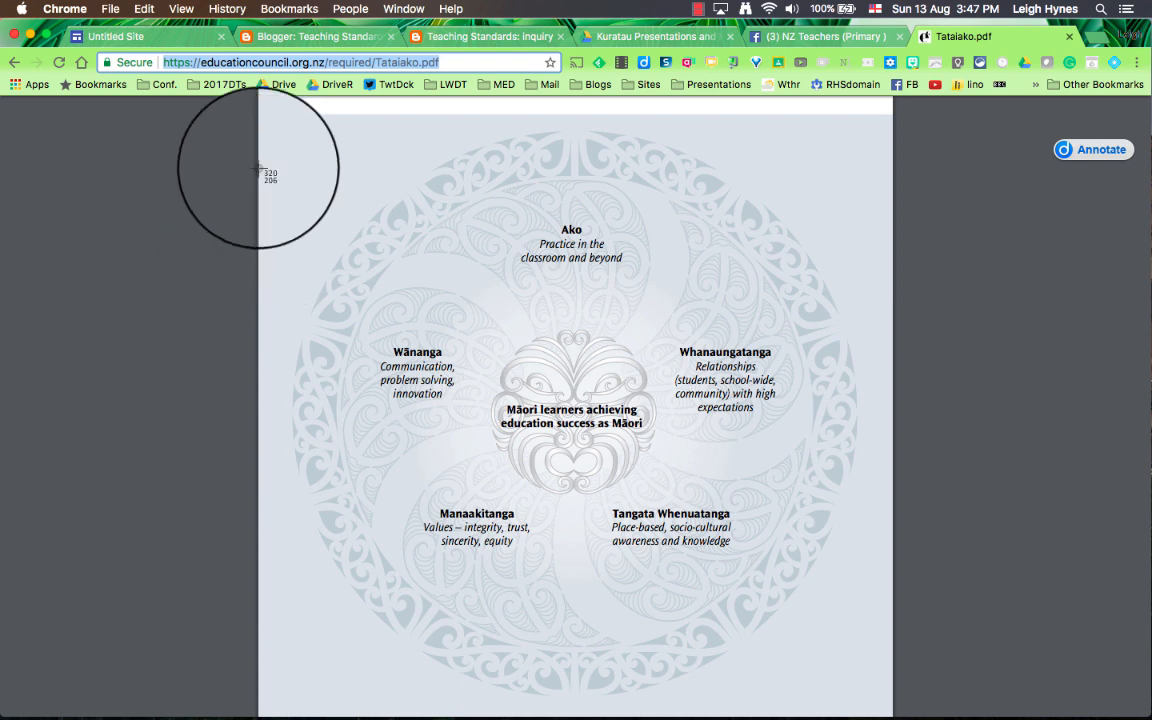
pyautogui.moveTo(266, 122); pyautogui.dragTo(885, 708)
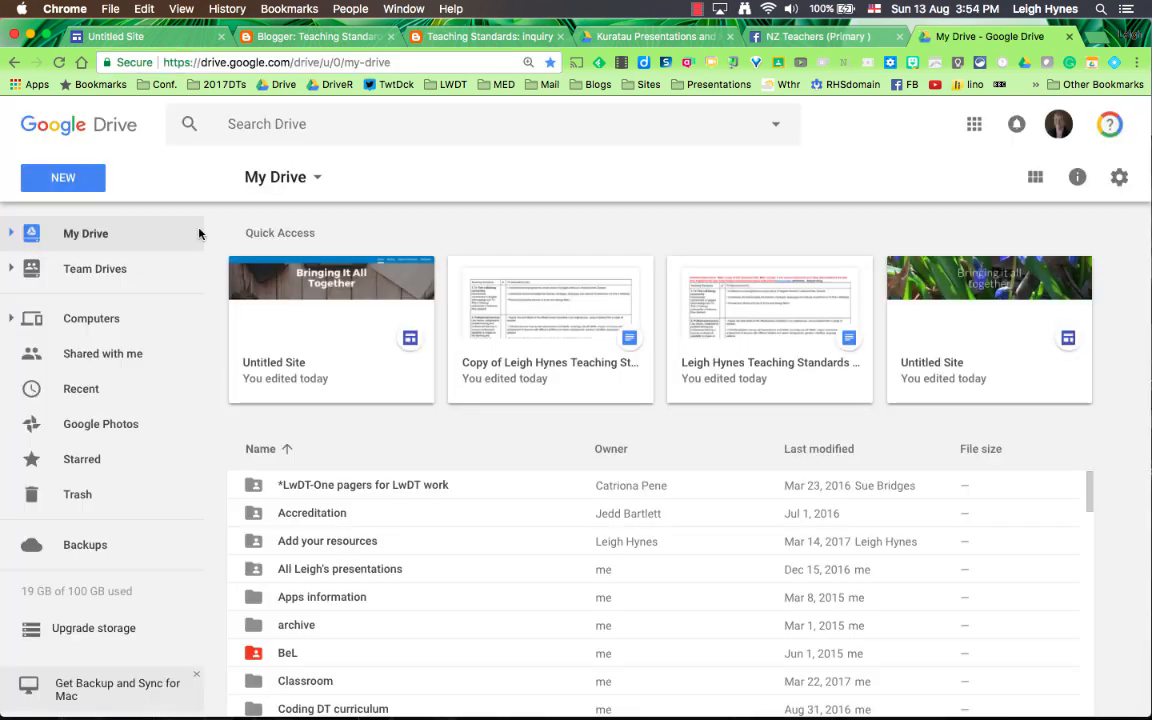
# Step: Upload today's screenshot of the competencies diagram from the Desktop to My Drive in Google Drive
pyautogui.click(74, 188)
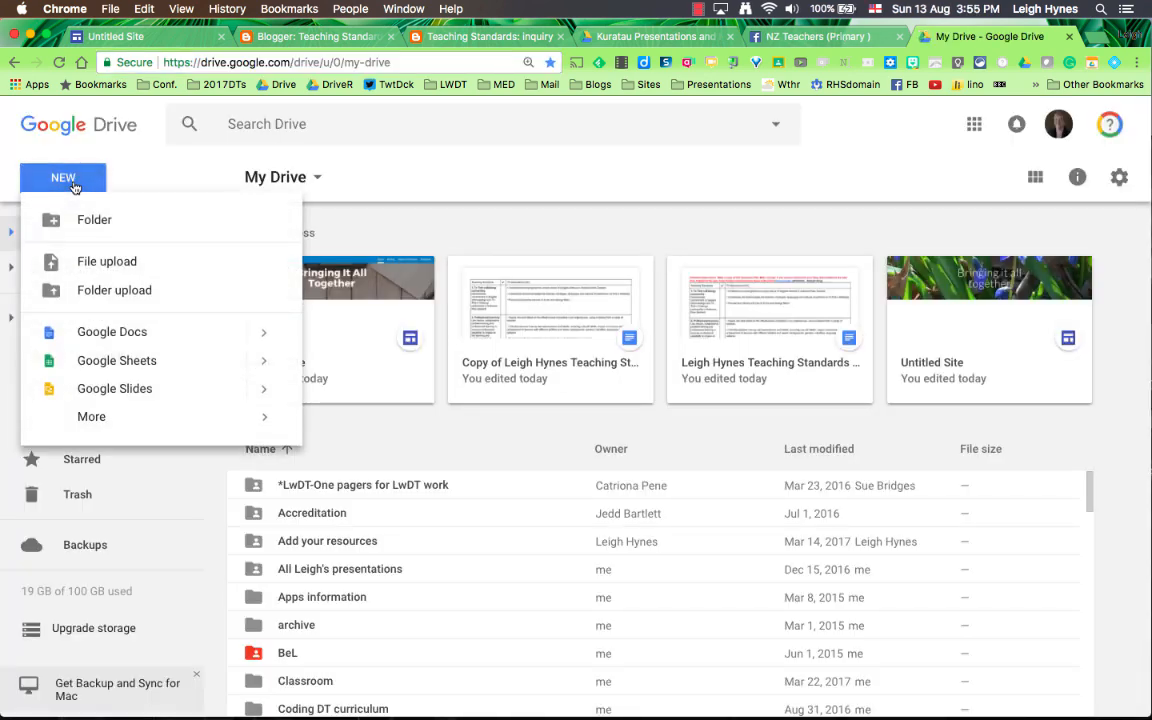
pyautogui.click(99, 266)
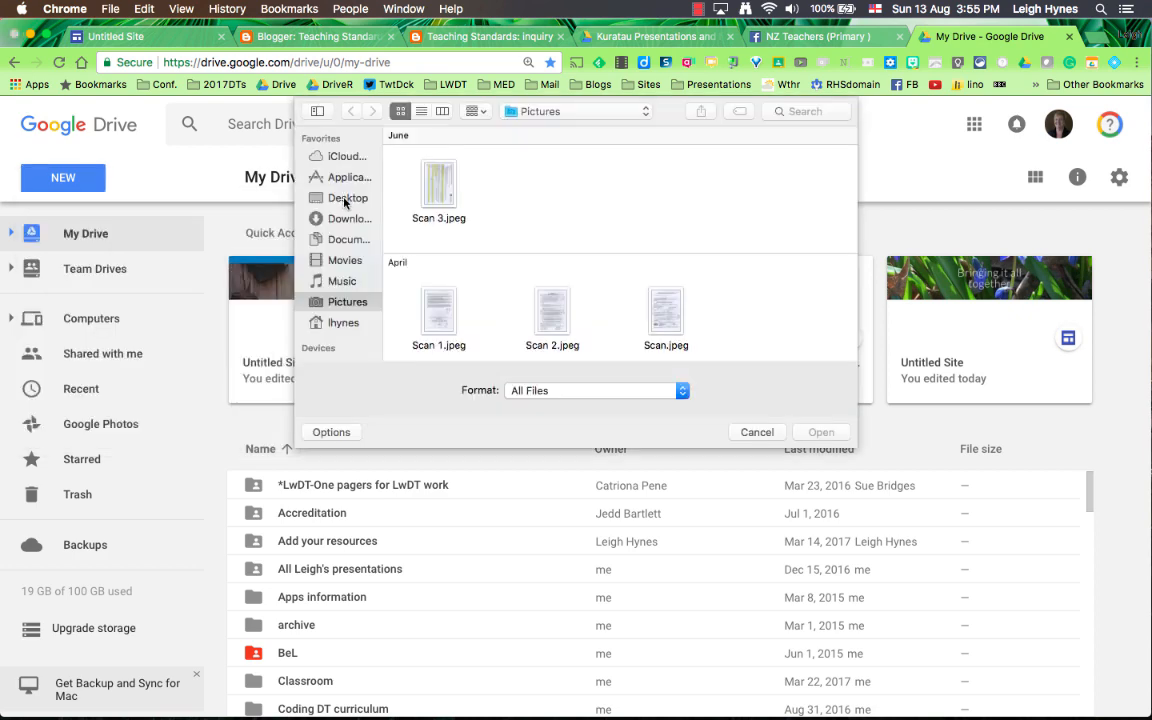
pyautogui.click(345, 200)
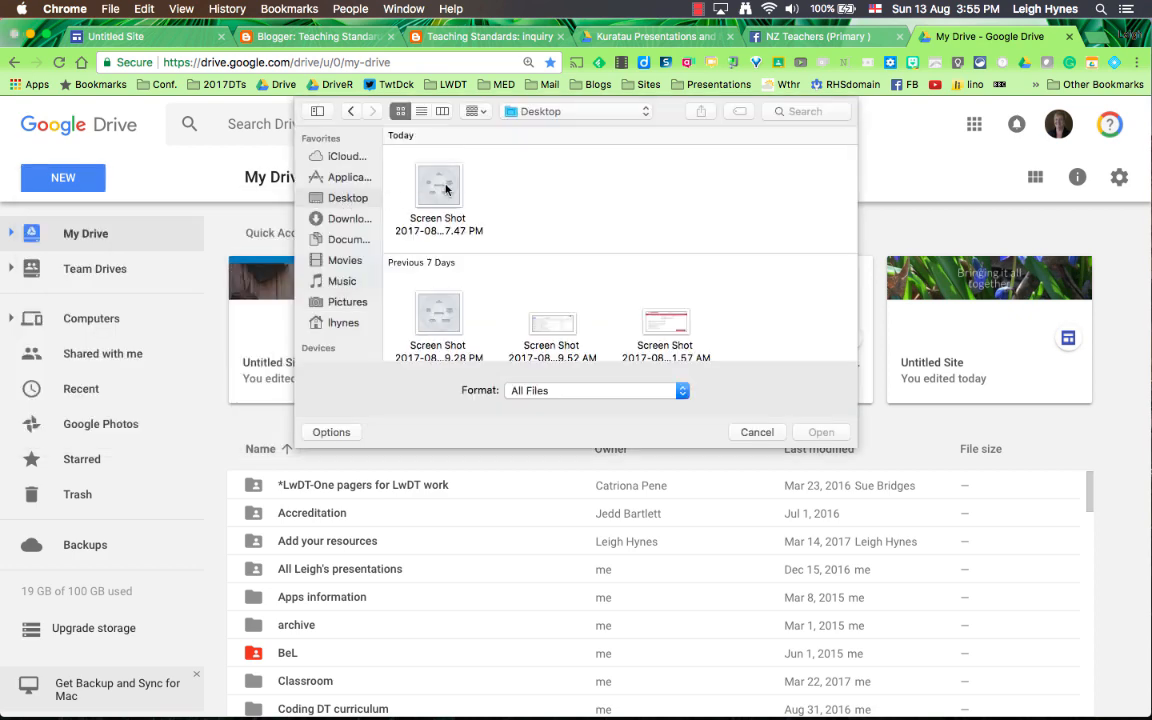
pyautogui.click(446, 190)
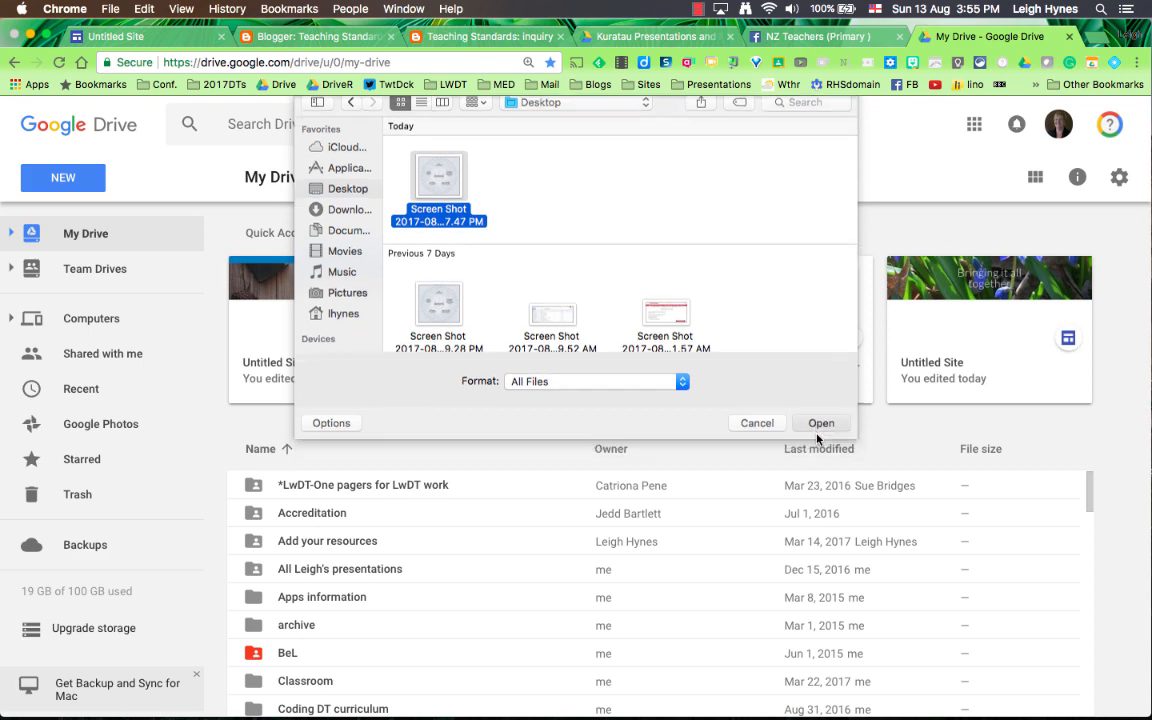
pyautogui.click(818, 436)
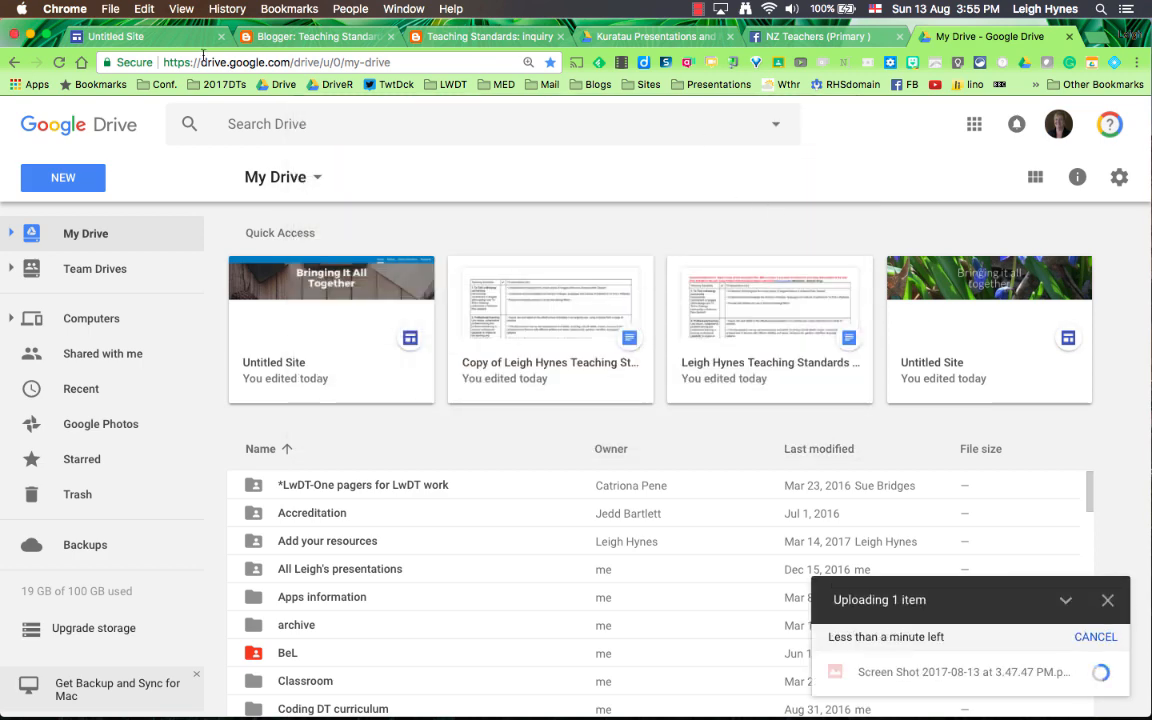
# Step: Back in Google Sites, insert the diagram screenshot from recent Drive images below the Tataiako link and enlarge it to about half the page width
pyautogui.click(165, 36)
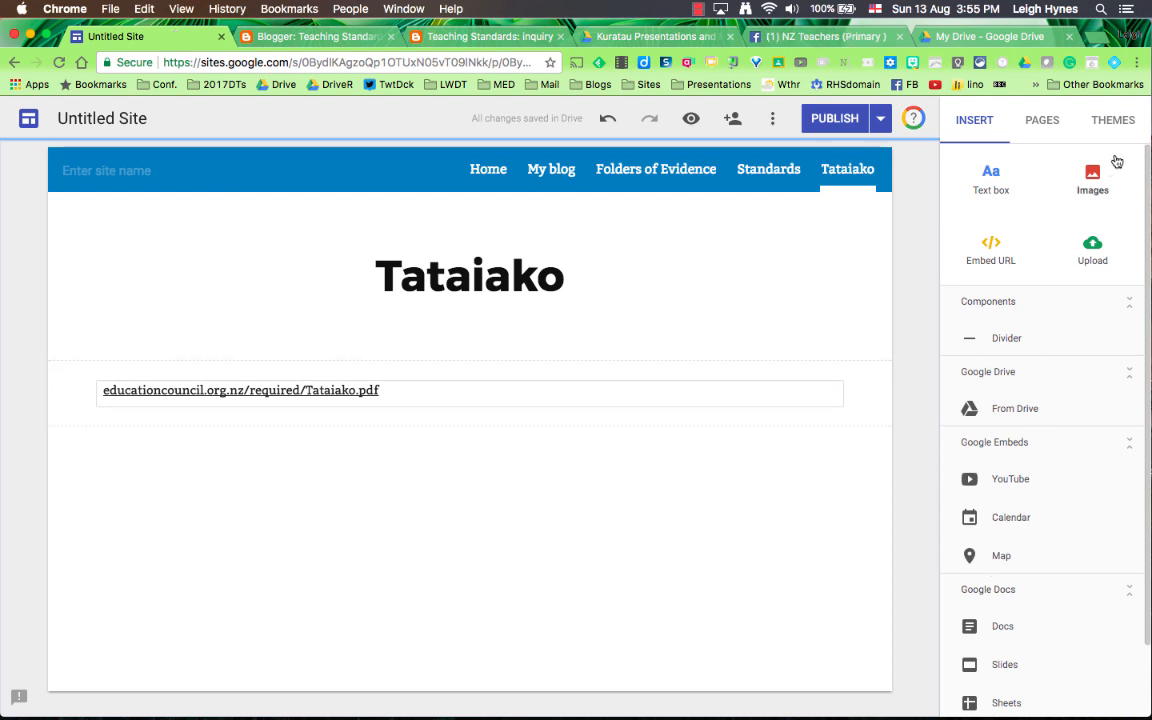
pyautogui.click(1093, 180)
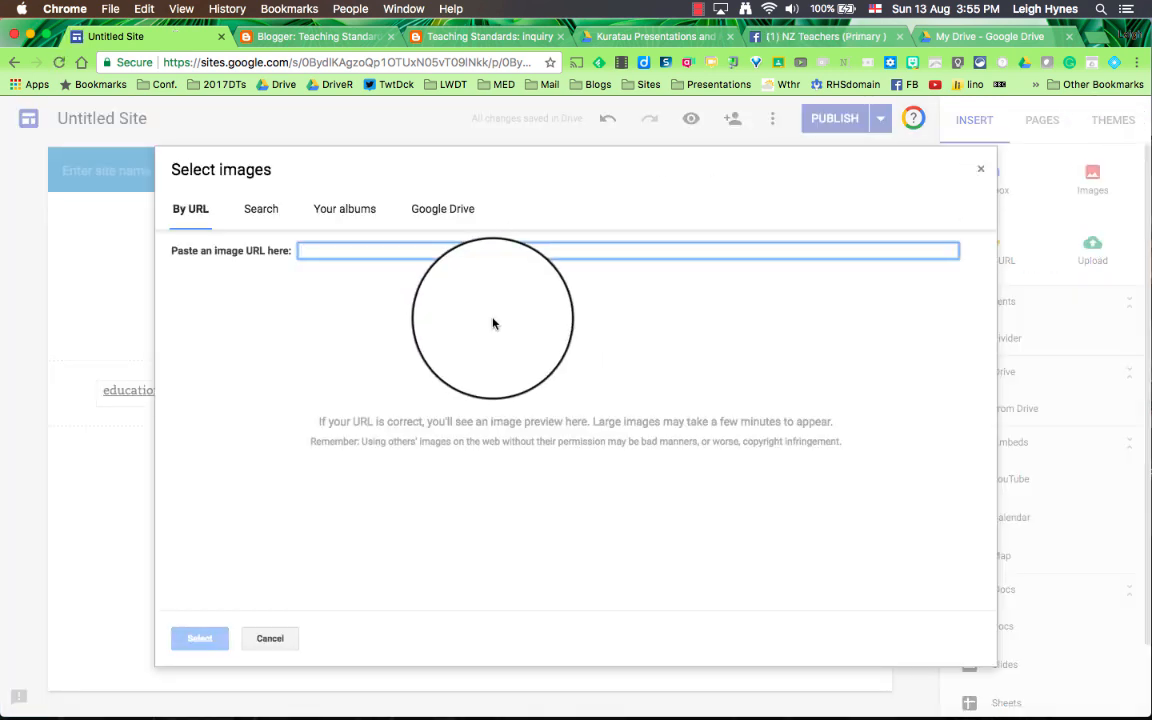
pyautogui.click(462, 210)
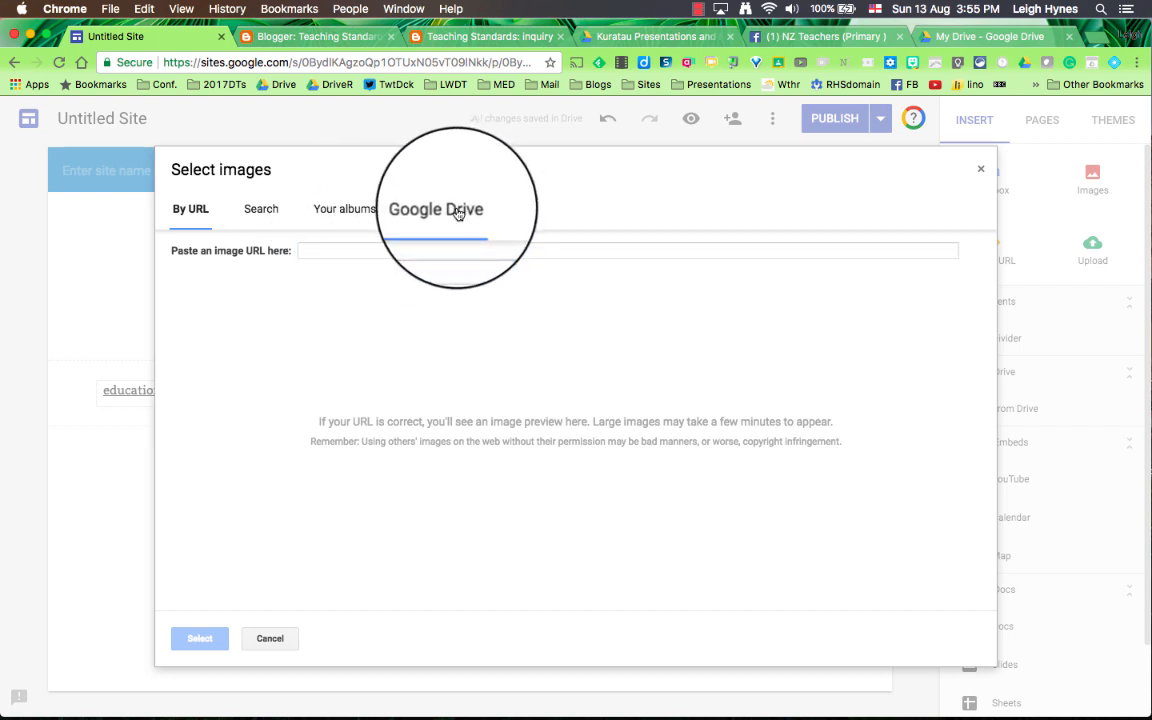
pyautogui.click(427, 211)
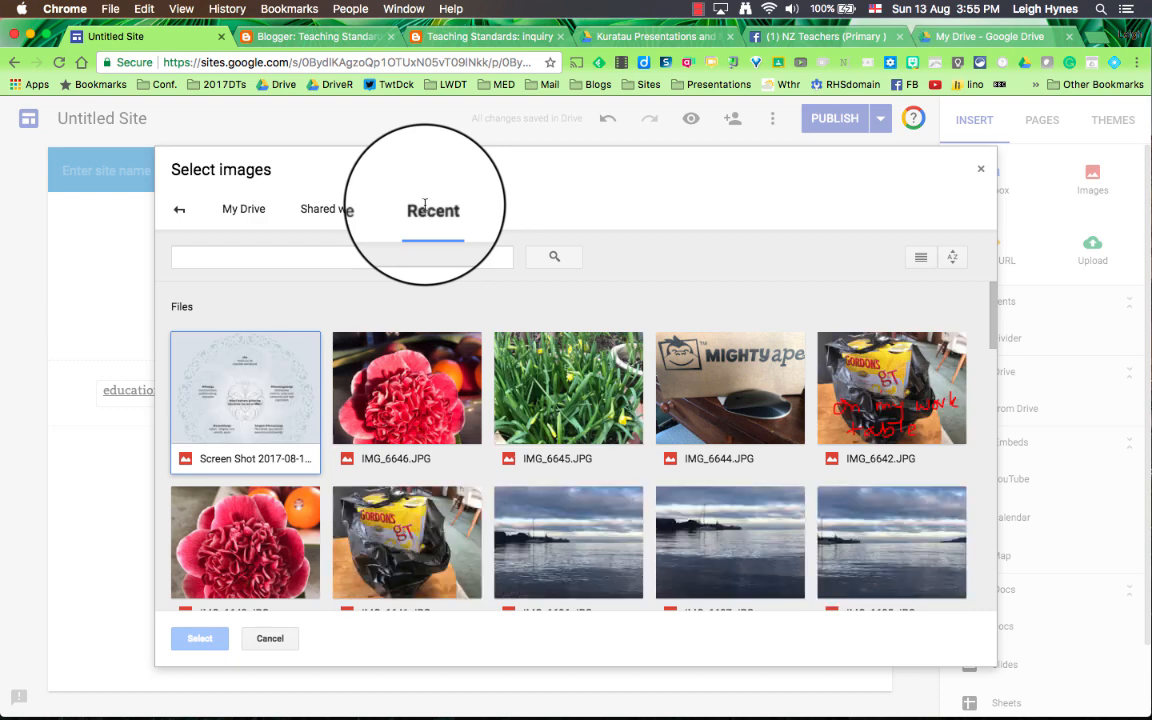
pyautogui.click(243, 404)
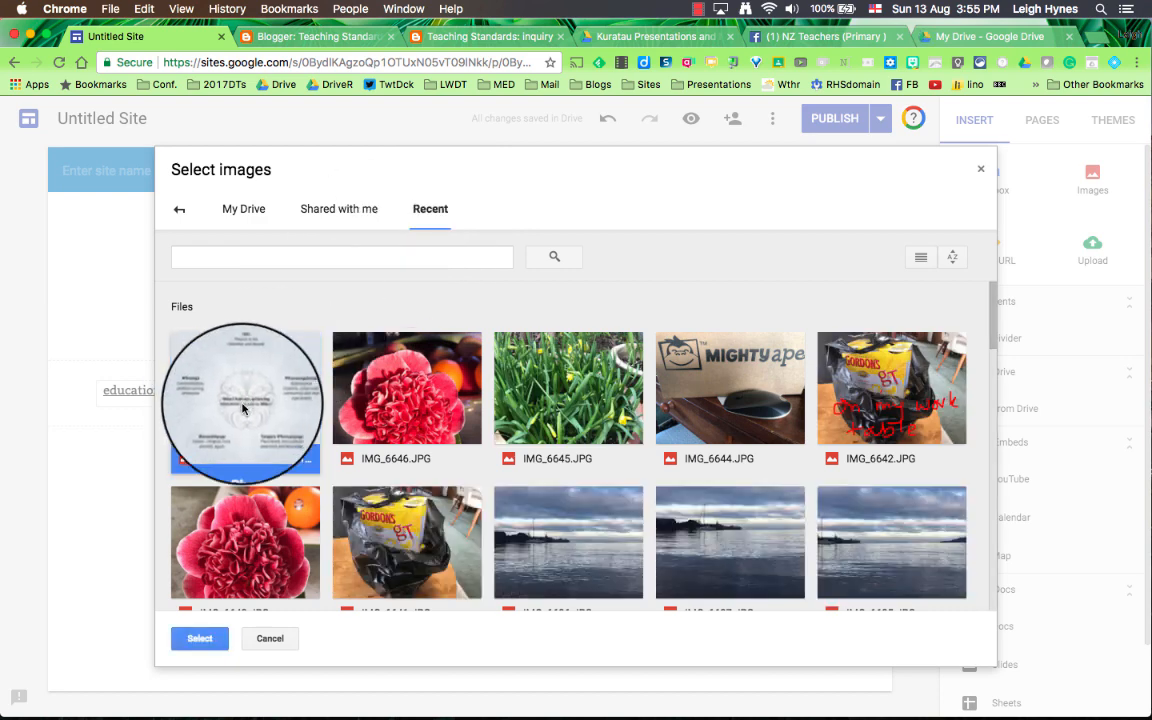
pyautogui.click(200, 640)
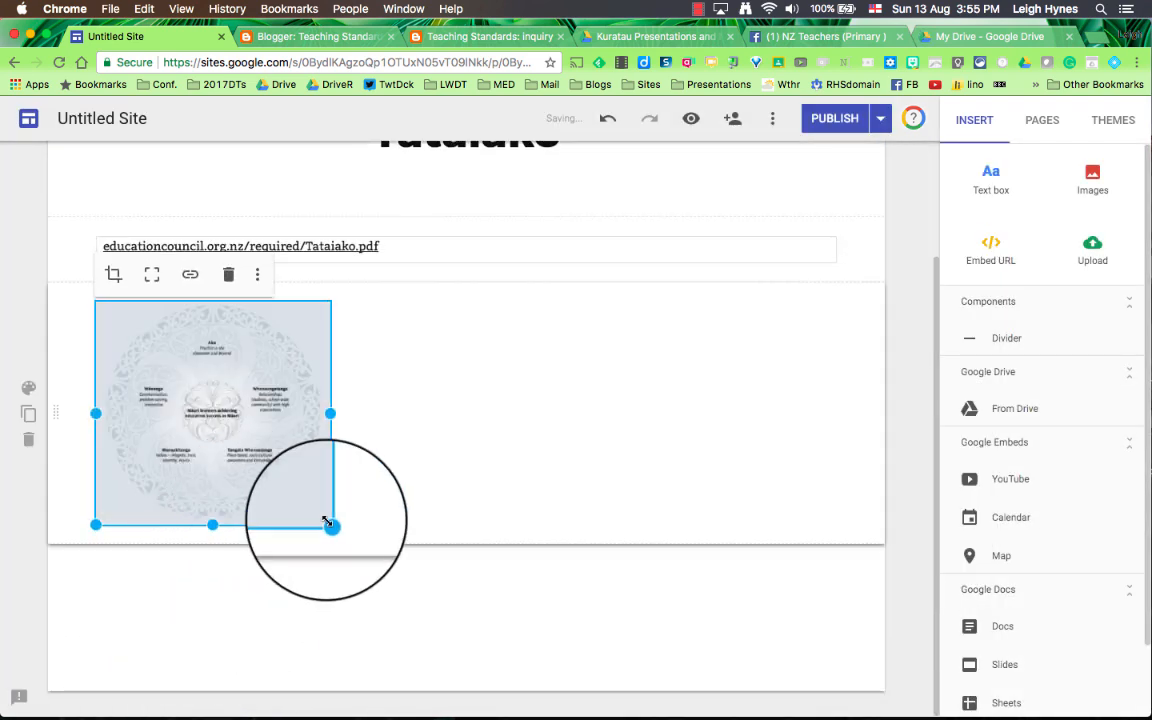
pyautogui.moveTo(329, 526); pyautogui.dragTo(524, 634)
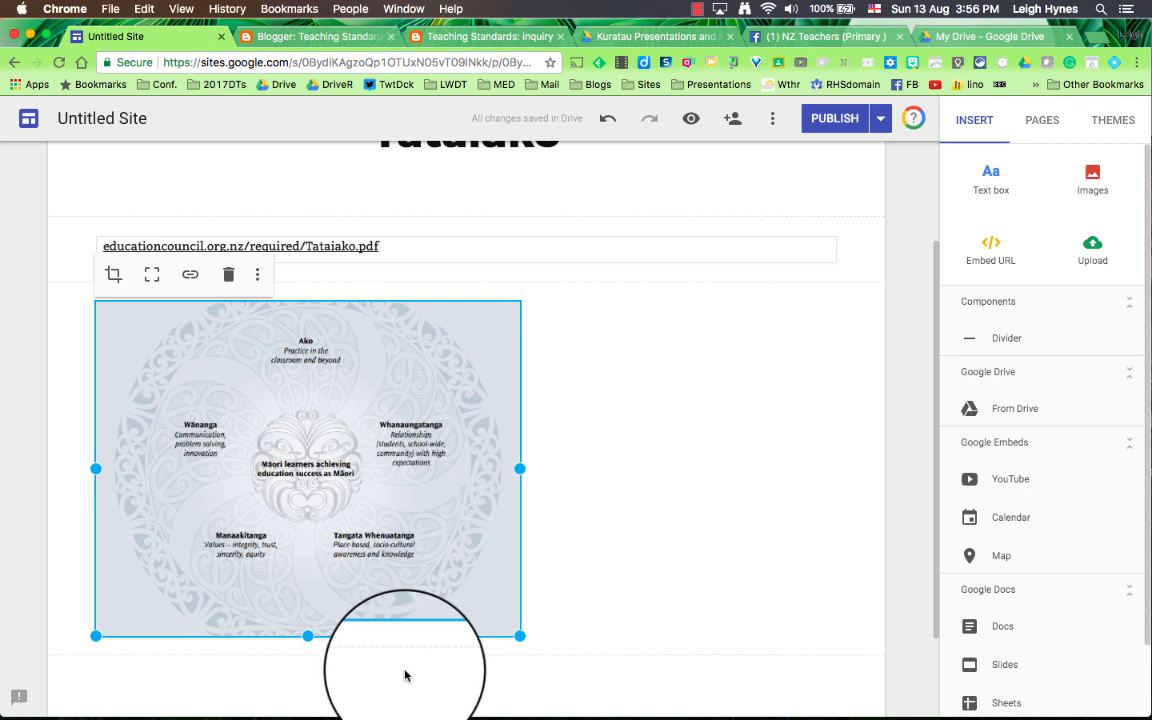
pyautogui.click(904, 390)
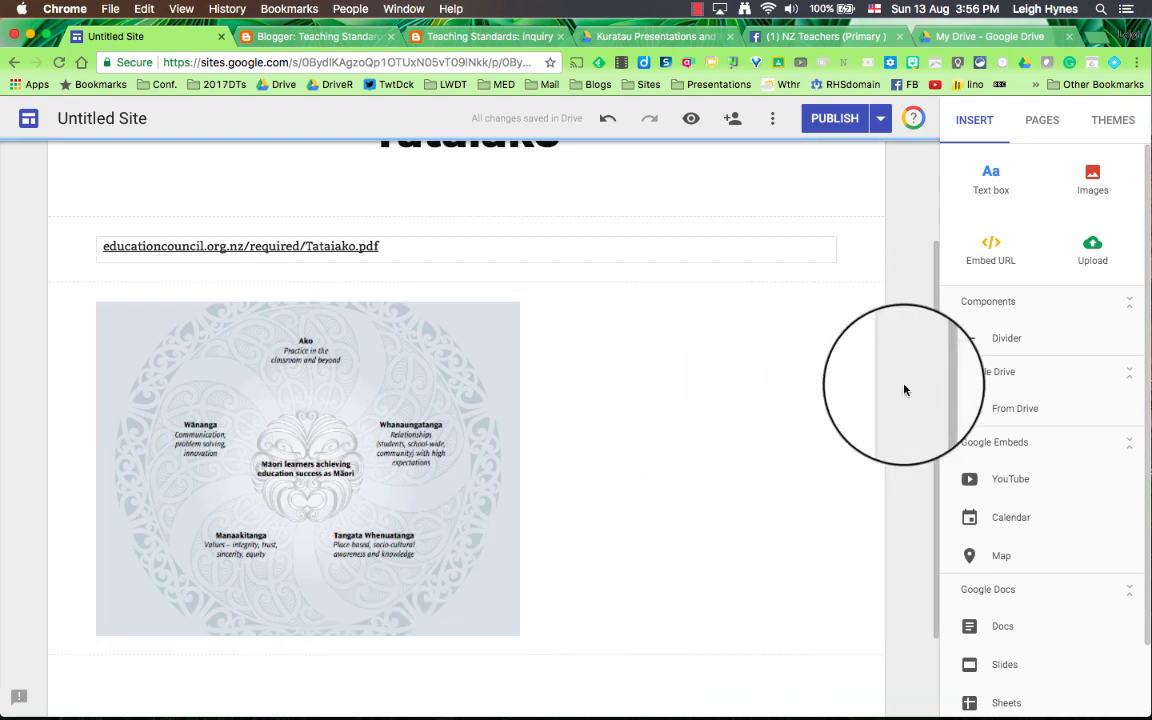
pyautogui.click(698, 10)
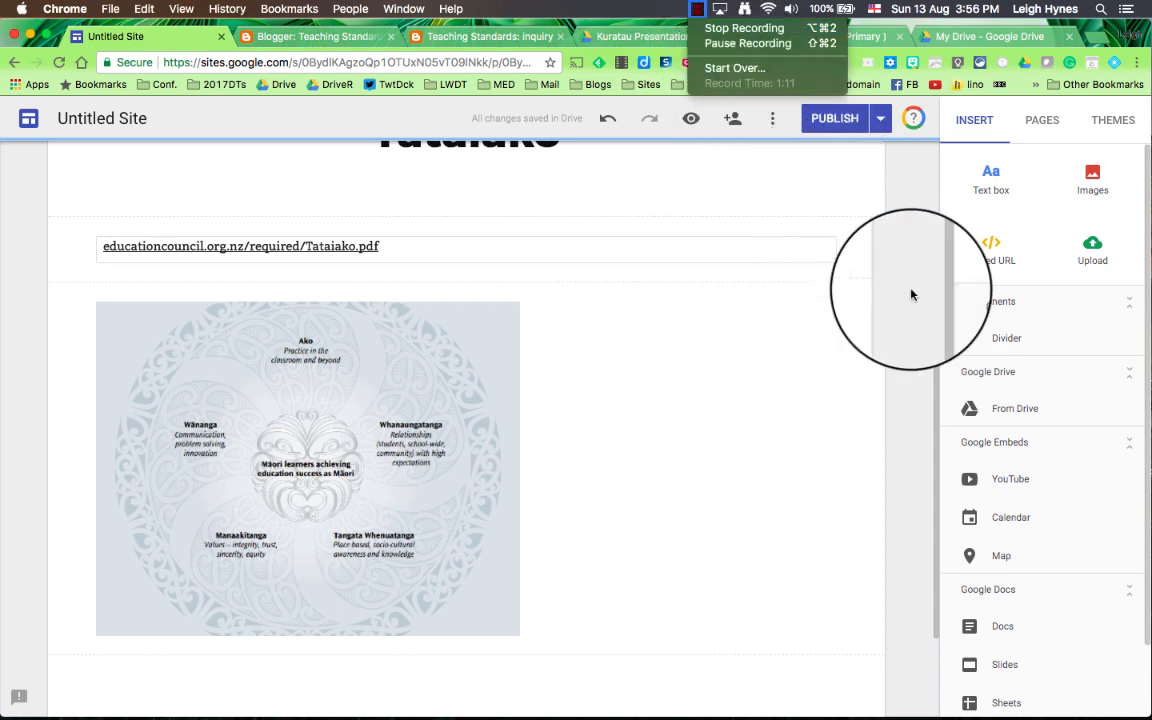
pyautogui.scroll(3, 912, 265)
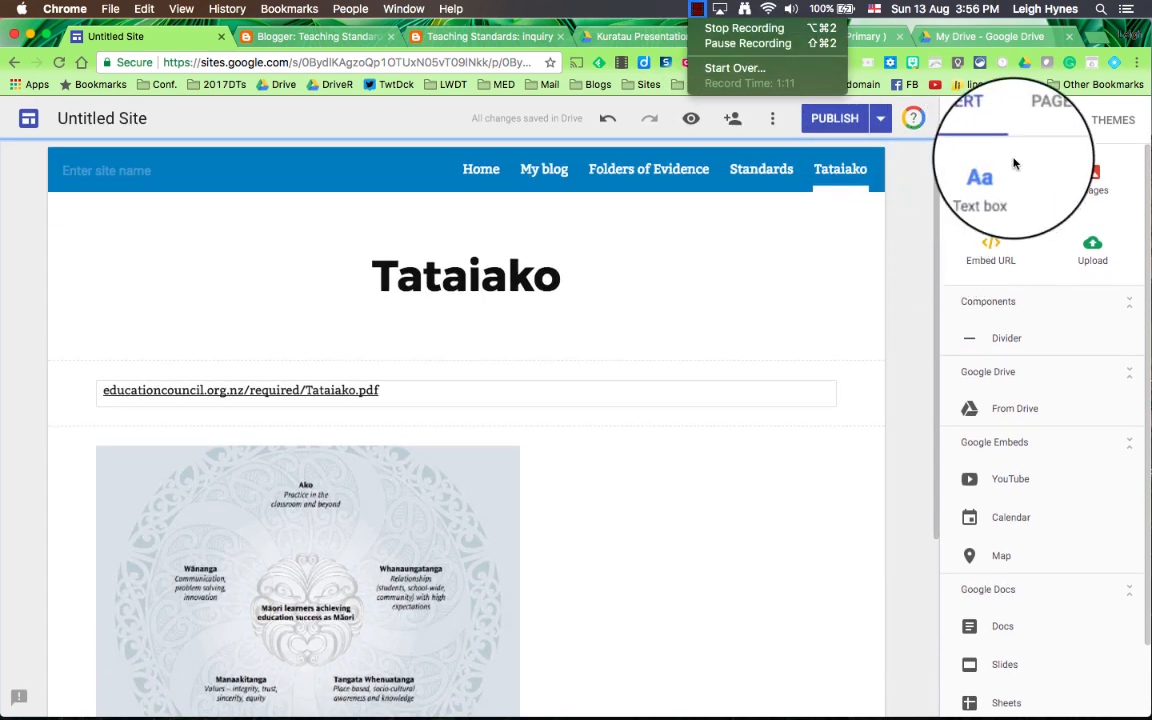
pyautogui.click(1040, 130)
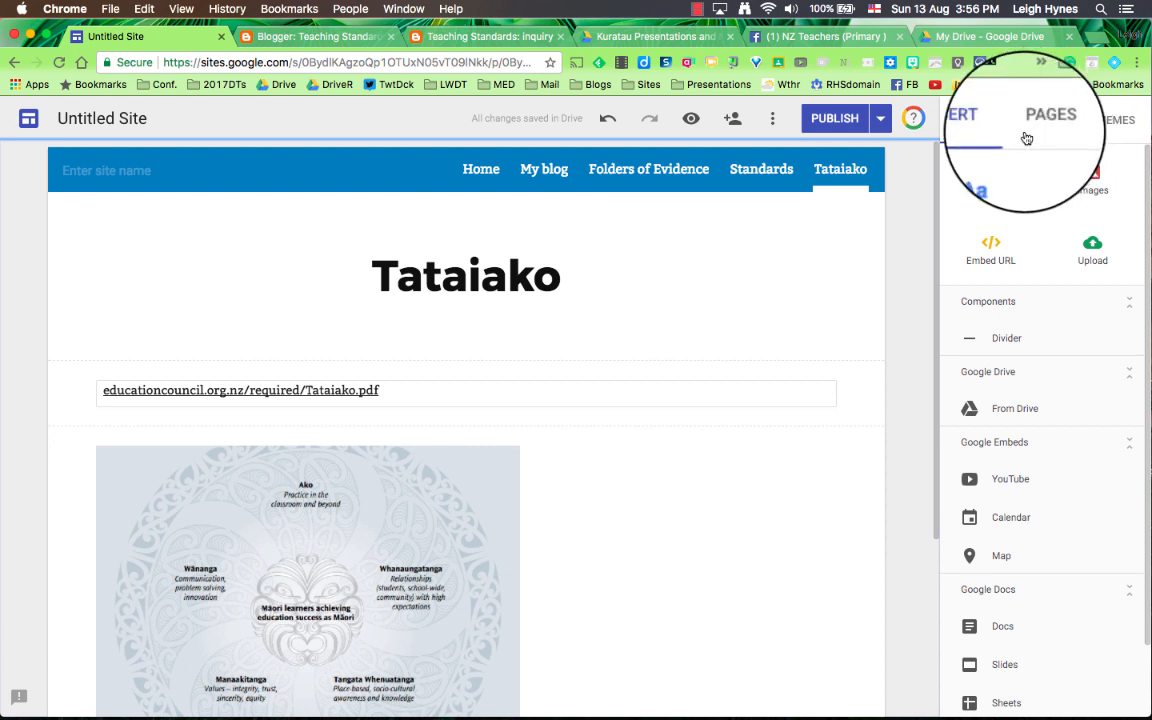
# Step: Open the Standards page and make the Tataiako page a subpage of it
pyautogui.click(767, 172)
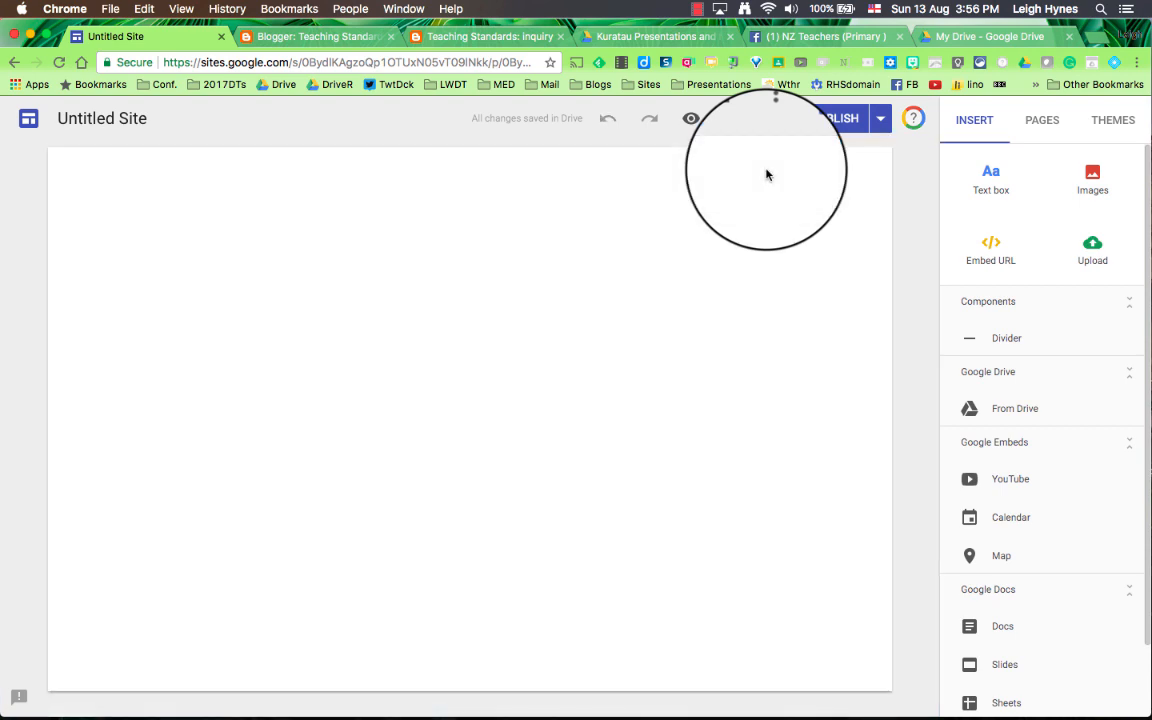
pyautogui.click(1040, 122)
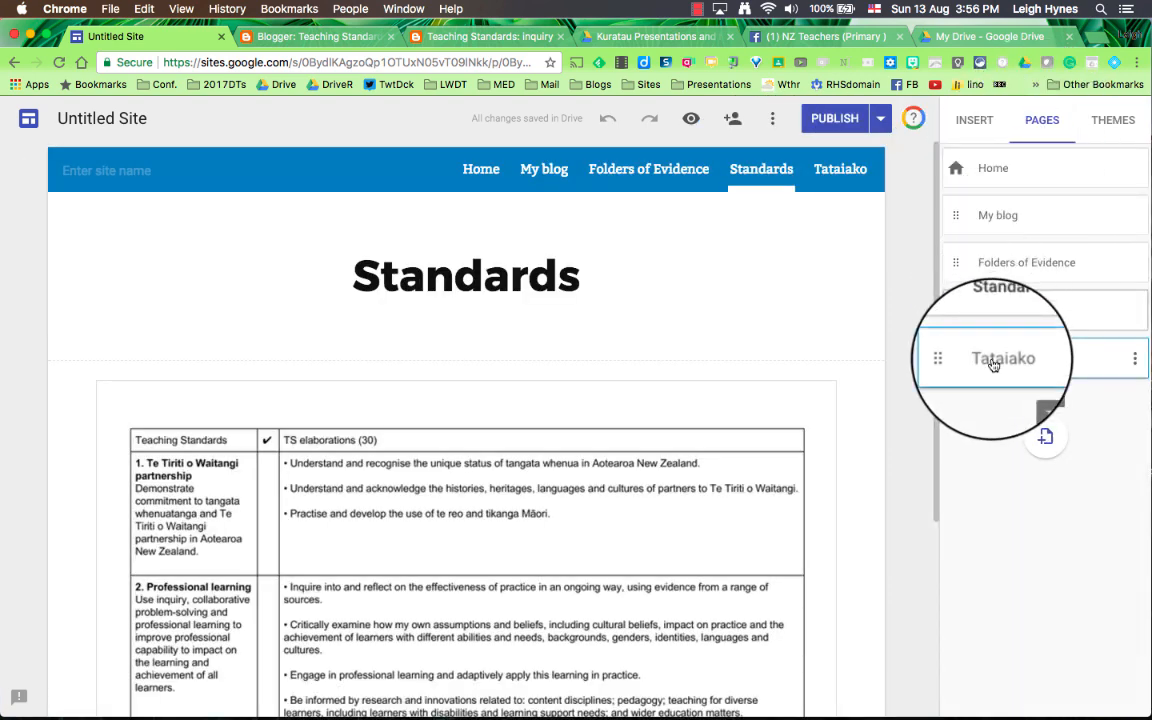
pyautogui.moveTo(993, 364); pyautogui.dragTo(1026, 321)
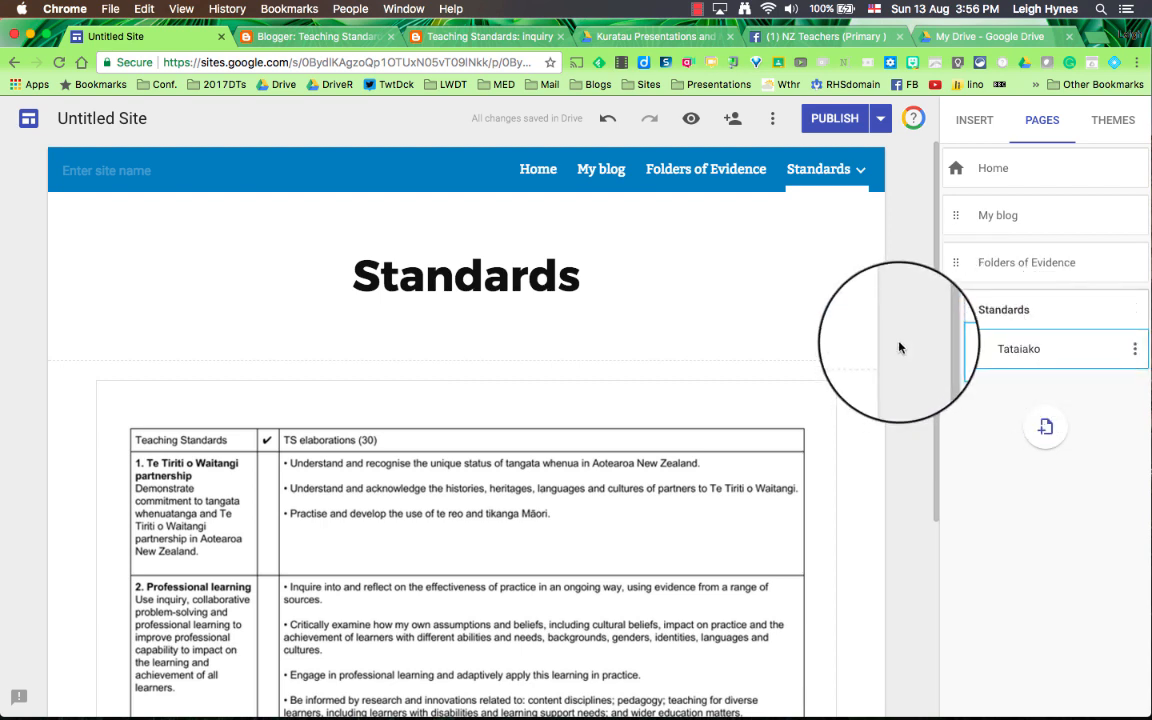
# Step: Preview the site, checking the Standards submenu in the navigation and the Folders of Evidence page
pyautogui.moveTo(825, 168)
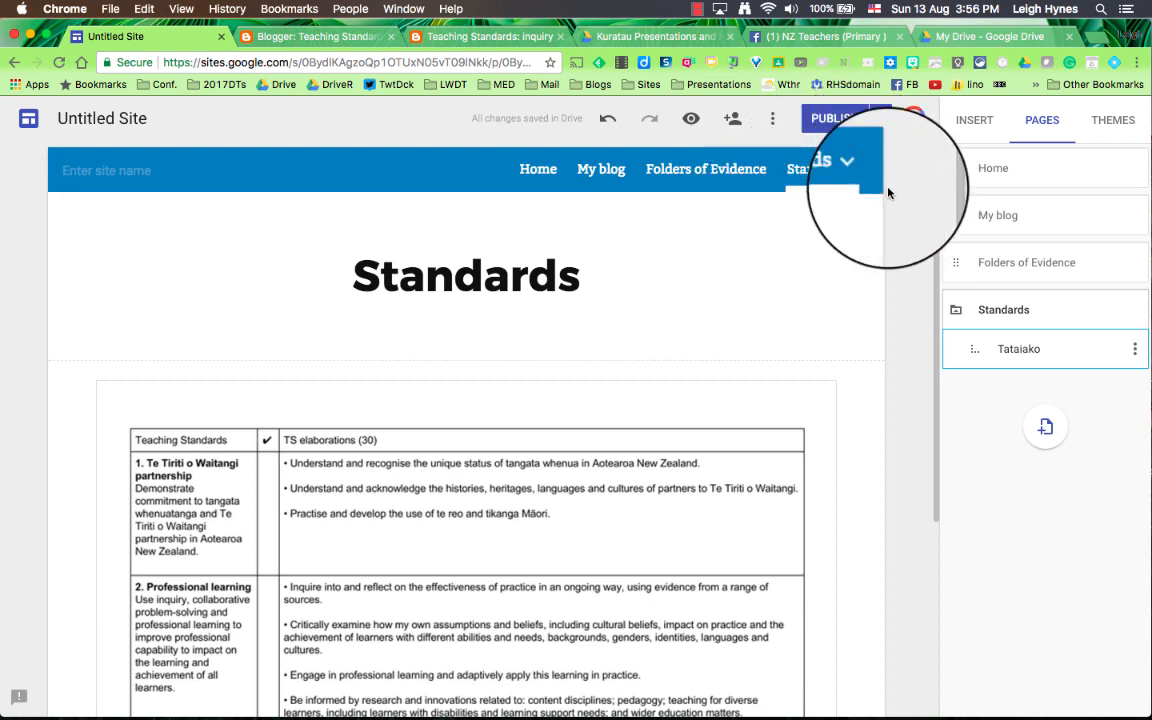
pyautogui.click(691, 119)
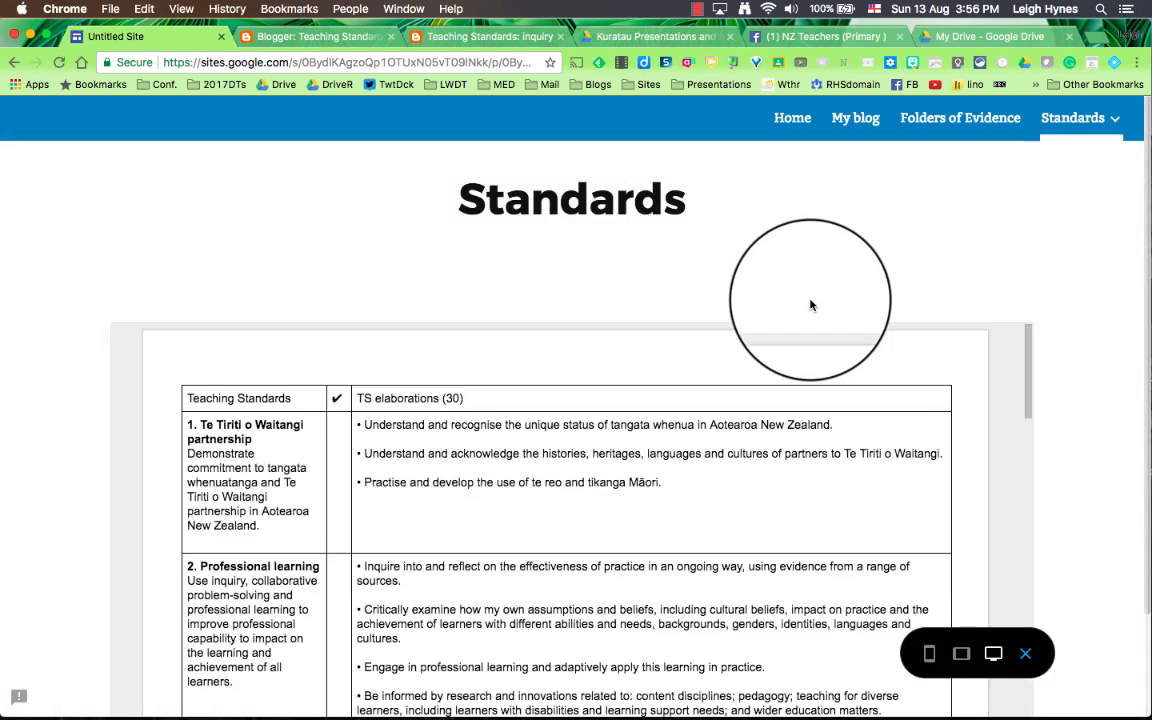
pyautogui.moveTo(1058, 126)
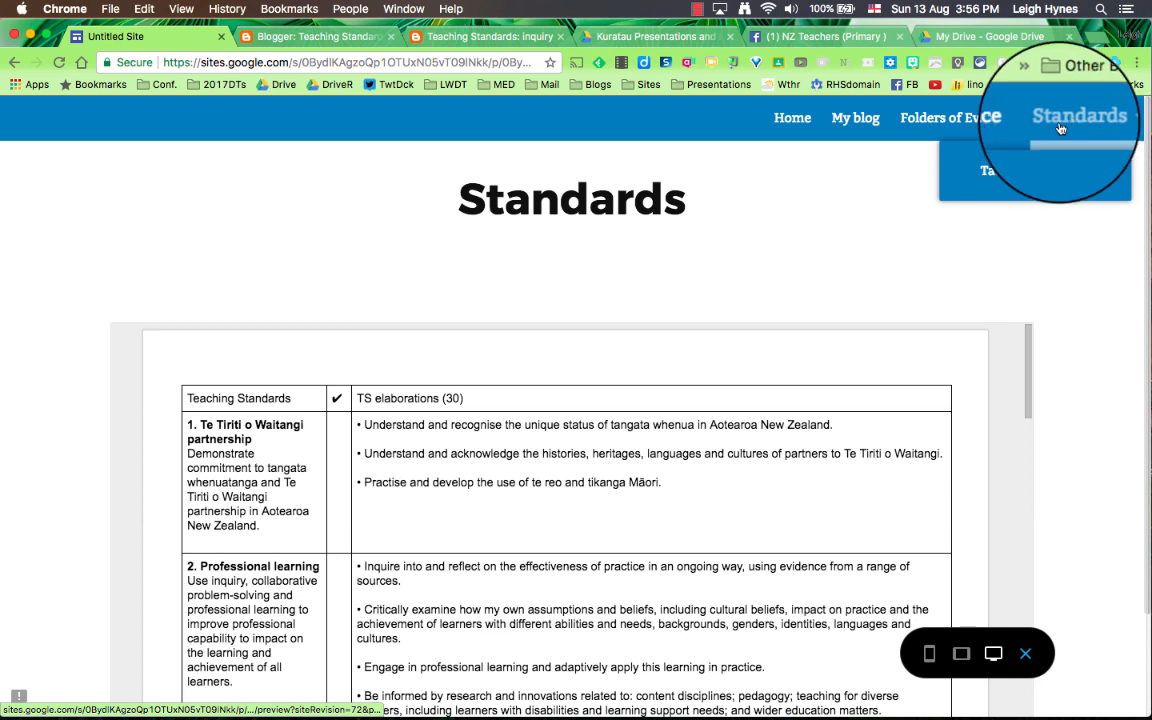
pyautogui.click(972, 125)
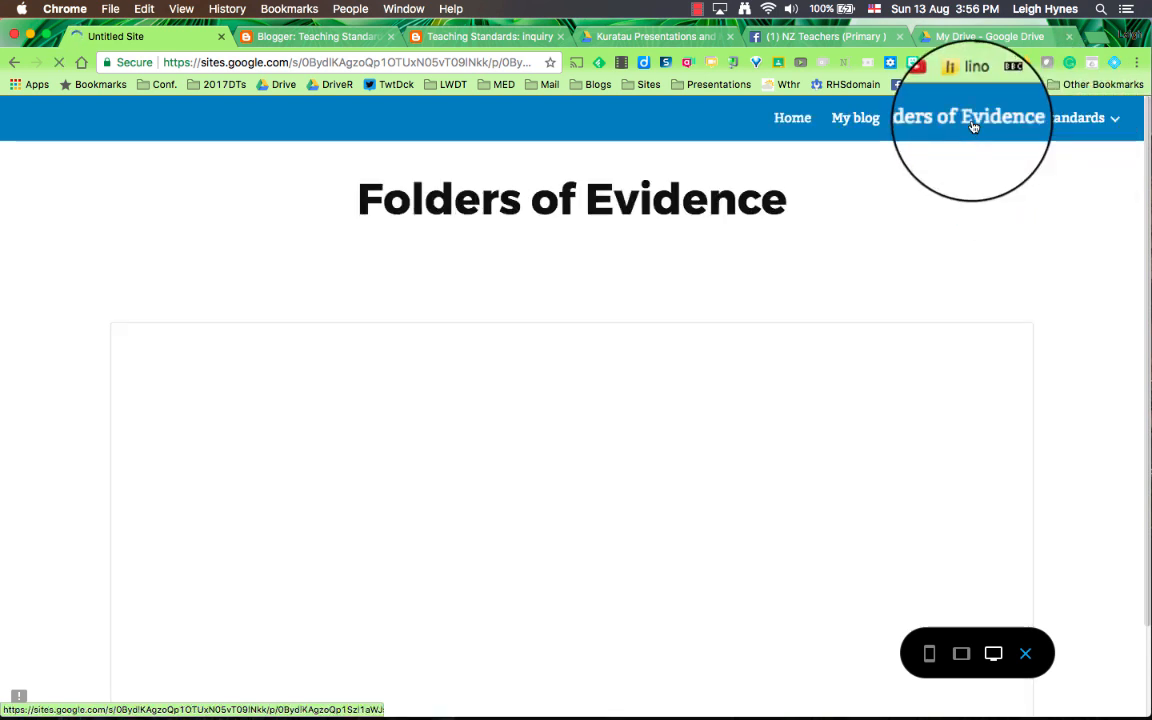